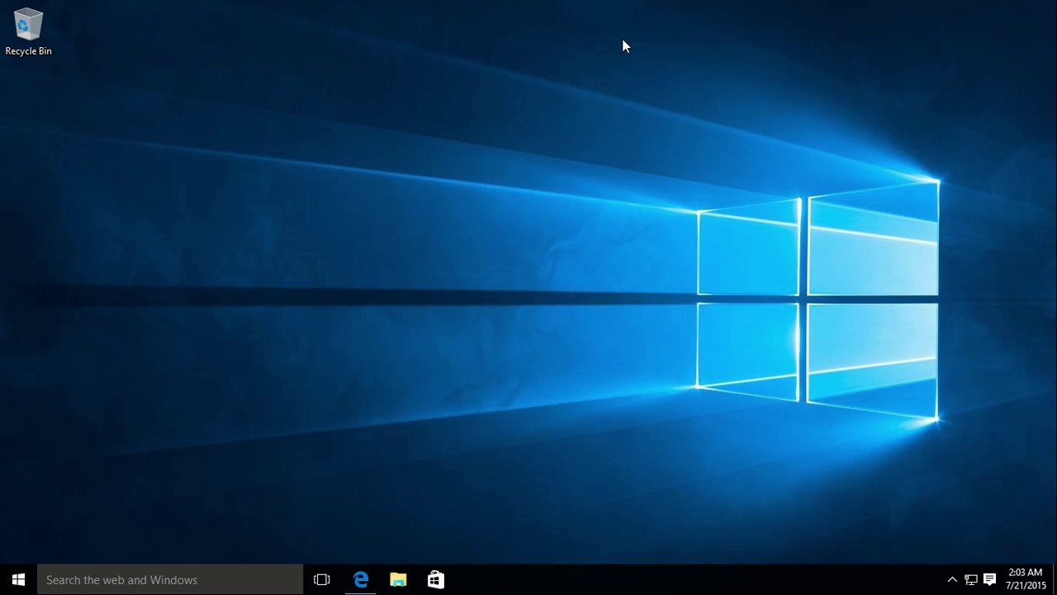
- Check the Windows version and build details from the Run dialog
right_click(372, 146)
click(510, 77)
key(super+r)
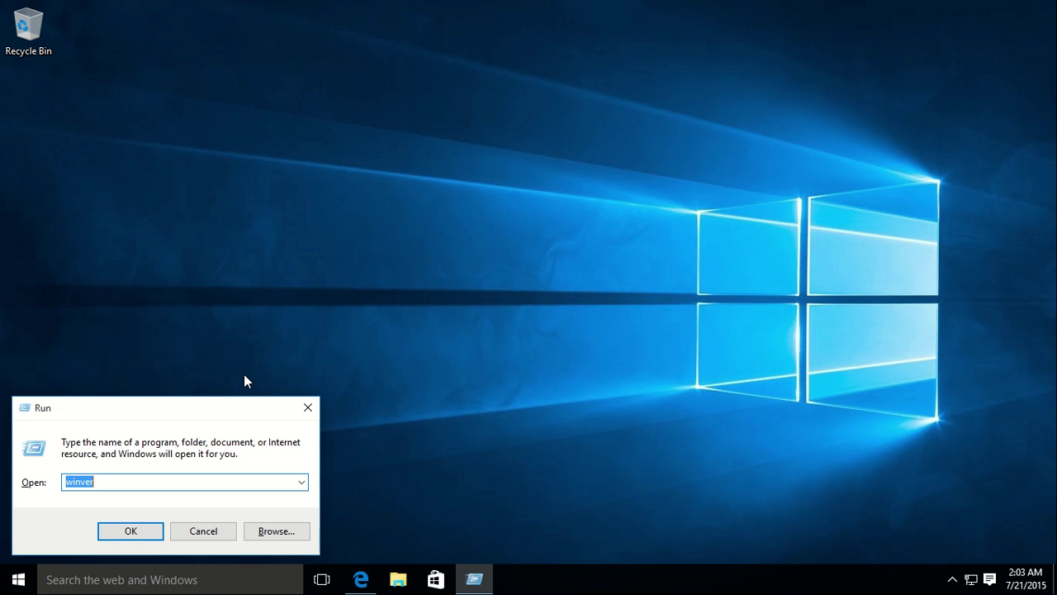
key(Return)
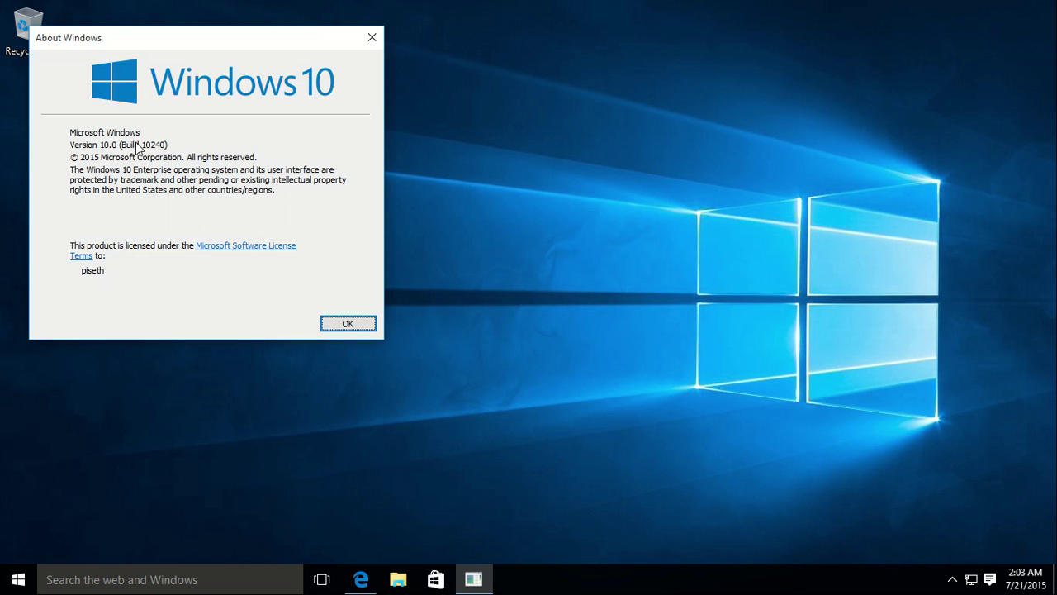
click(339, 323)
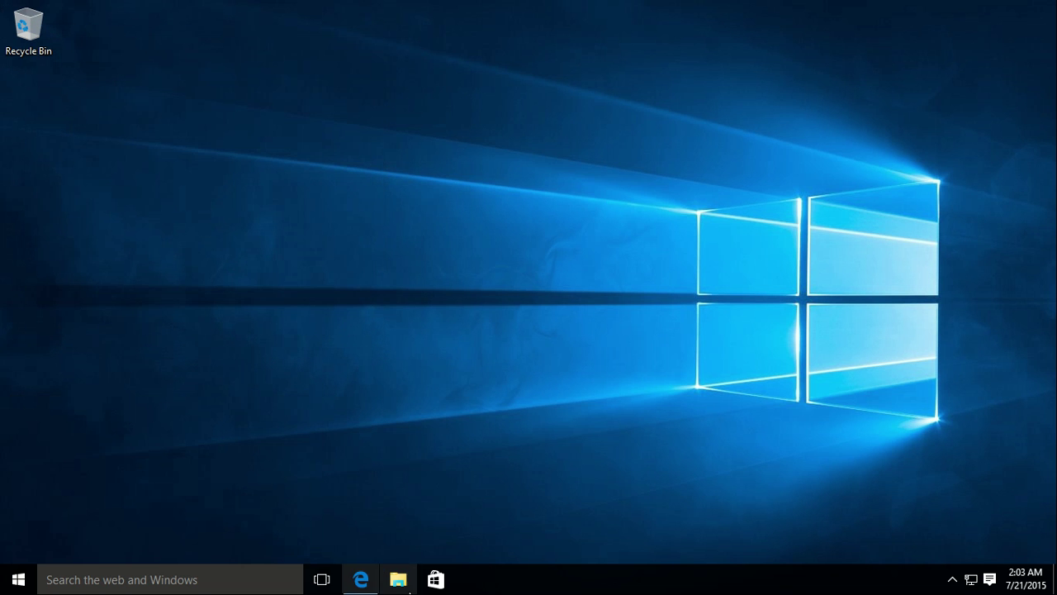
- Open This PC's System properties from File Explorer and move the window up
click(402, 585)
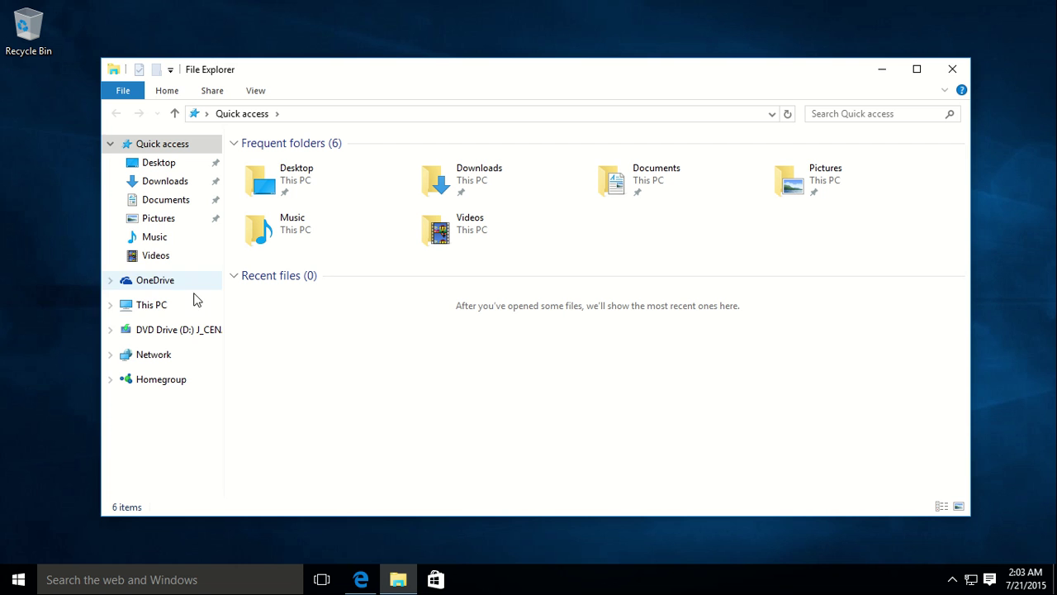
right_click(183, 310)
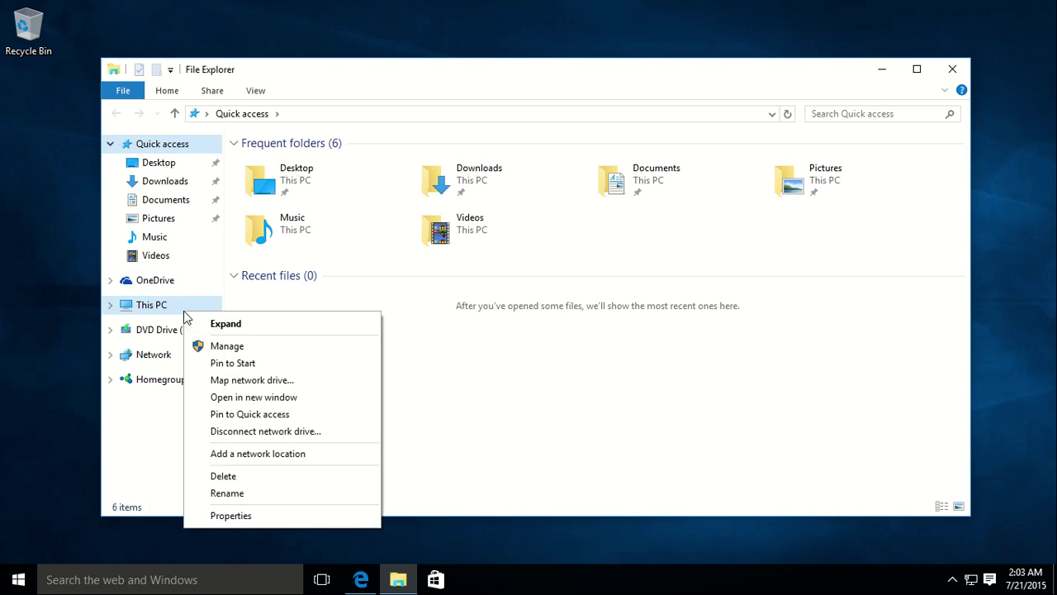
click(231, 513)
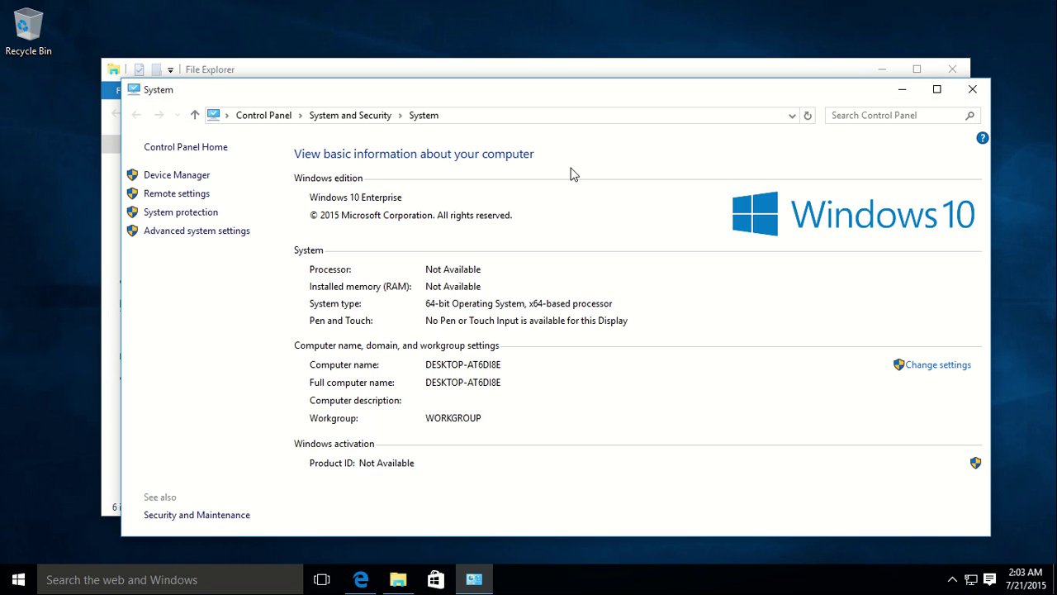
drag(600, 100, 578, 33)
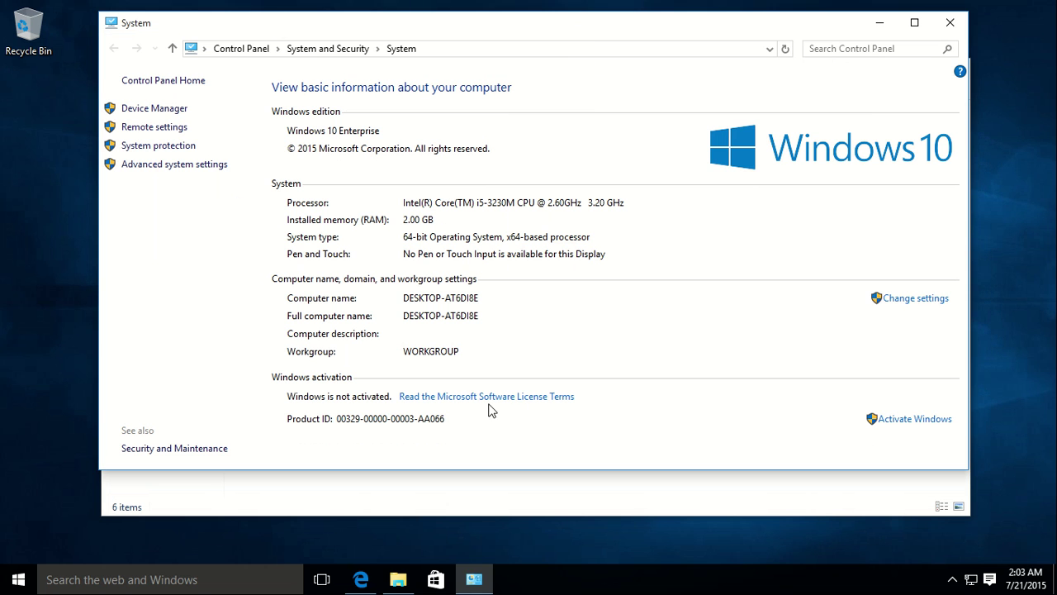
- Open the Activation settings from the System window and try activating Windows 10 Enterprise
click(904, 419)
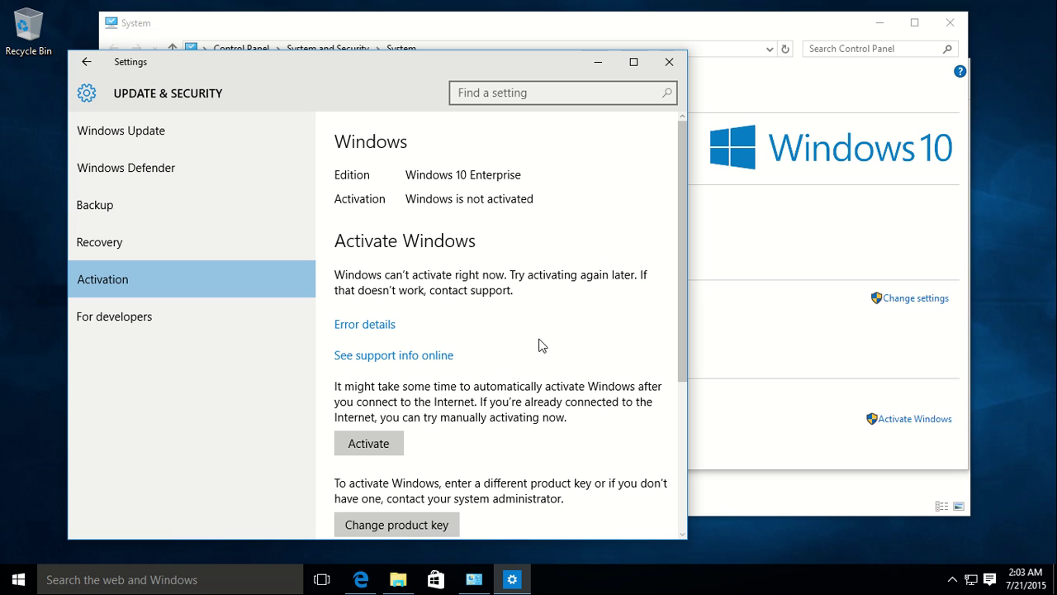
click(396, 443)
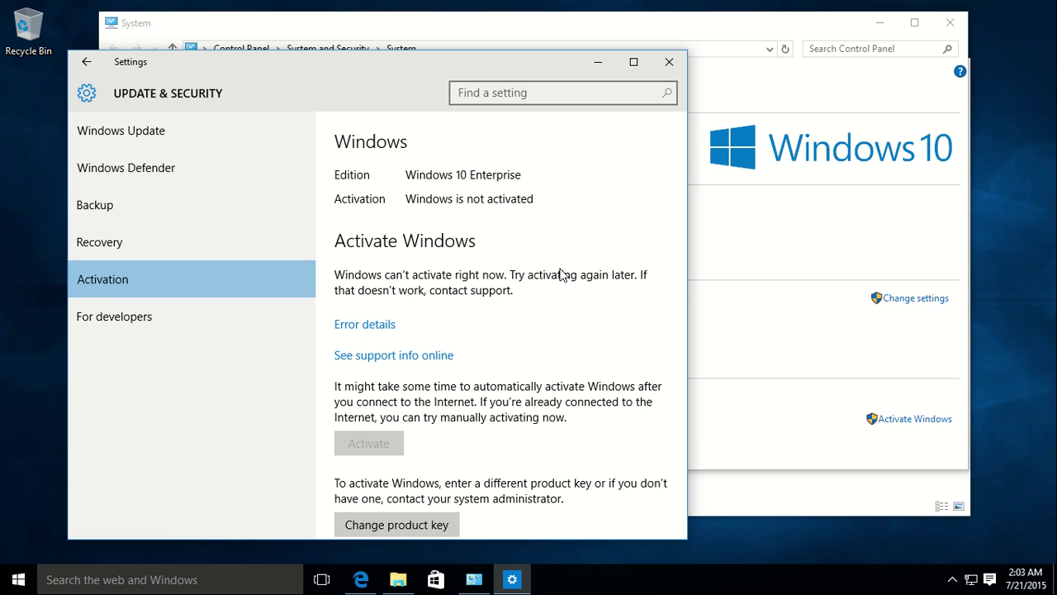
drag(287, 69, 479, 59)
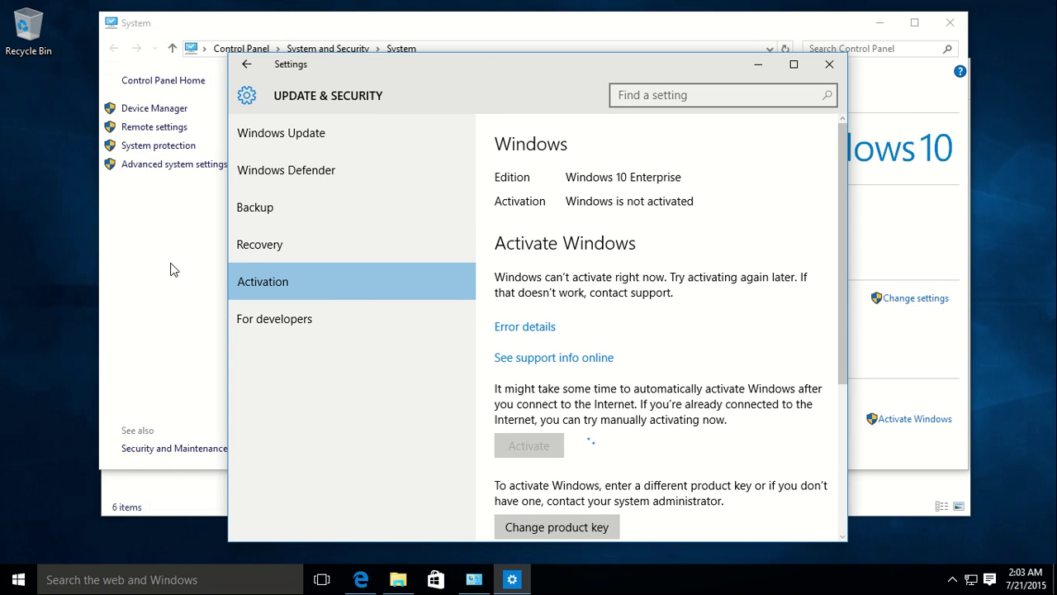
- Minimize Settings, maximize System, and accept Cortana's introduction and terms
click(757, 65)
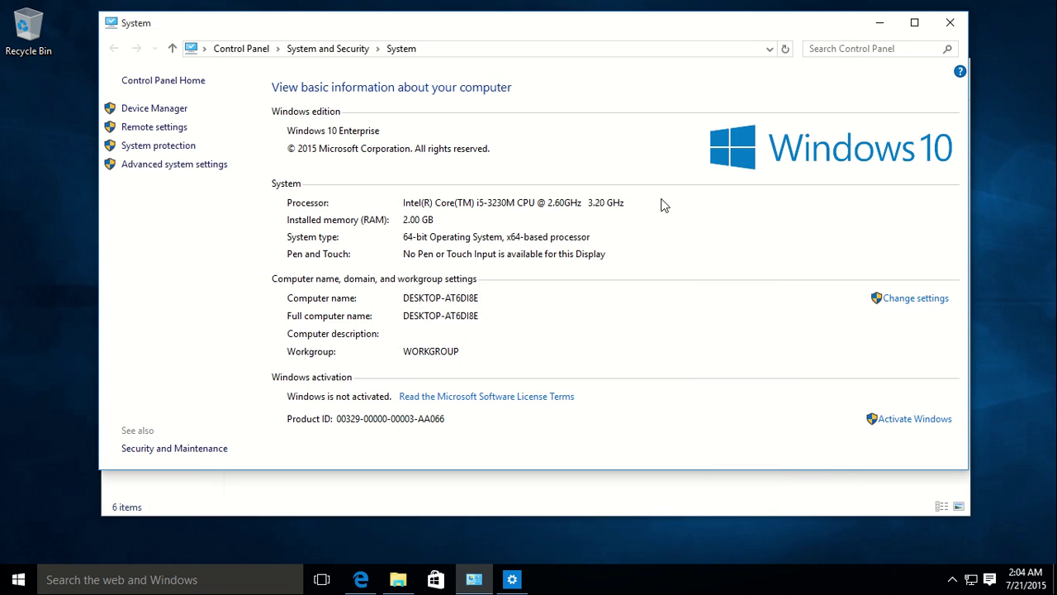
click(900, 24)
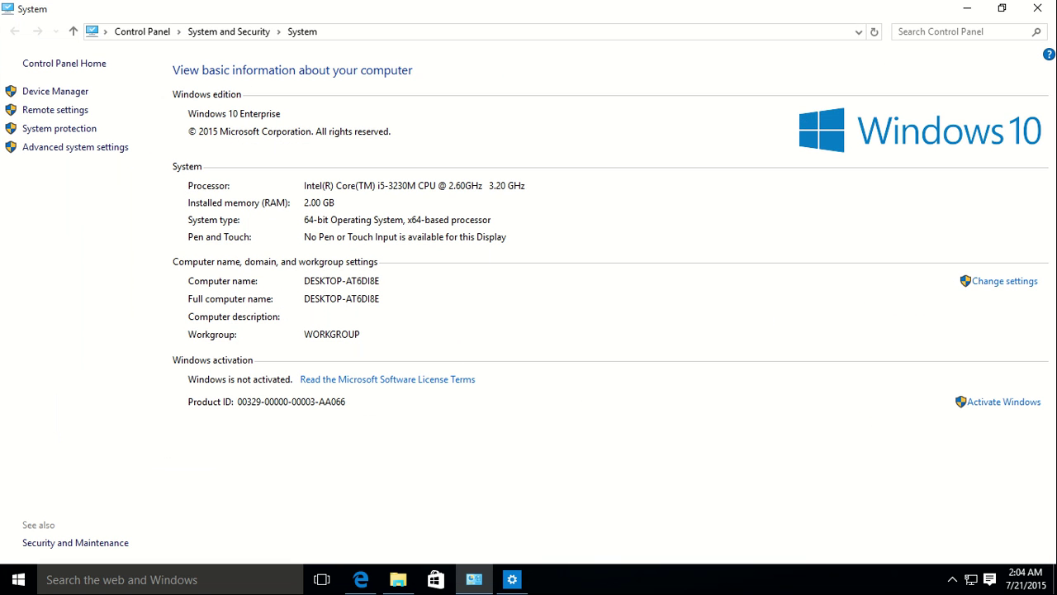
click(198, 576)
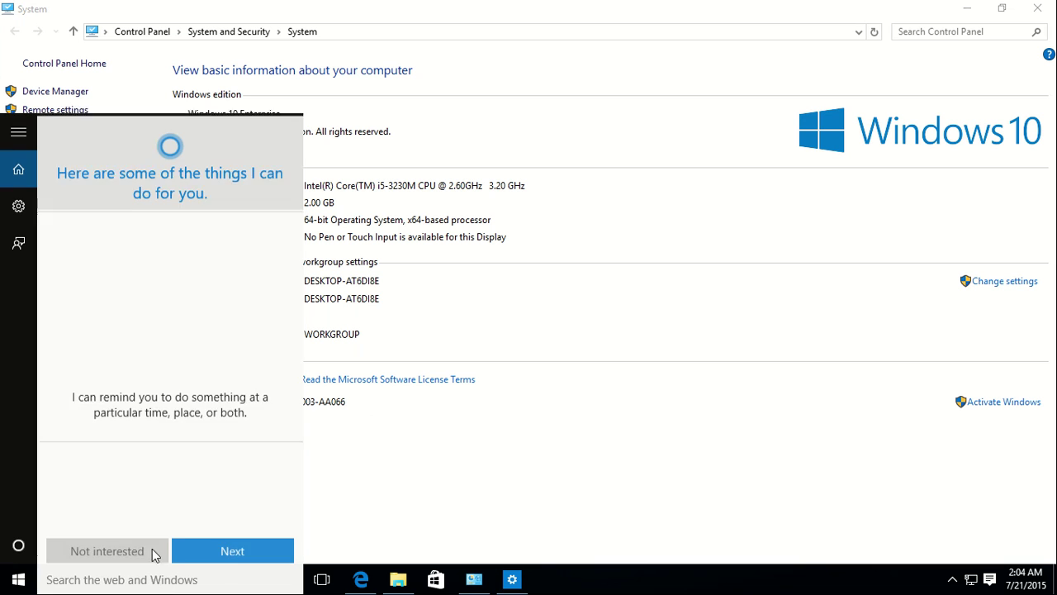
click(217, 548)
click(217, 550)
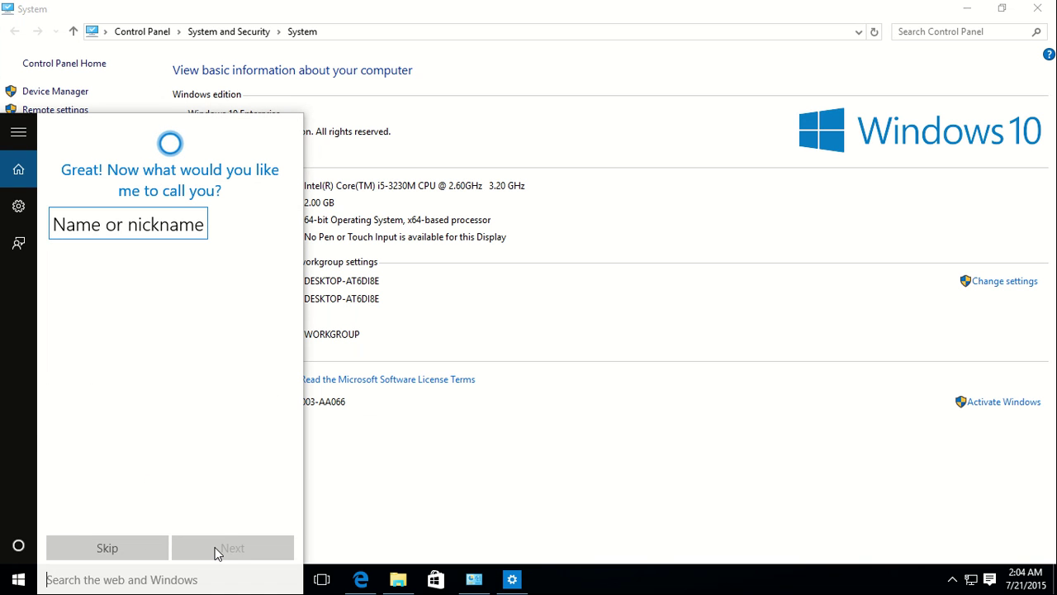
- Enter the user's nickname for Cortana and submit it to finish setup
click(163, 230)
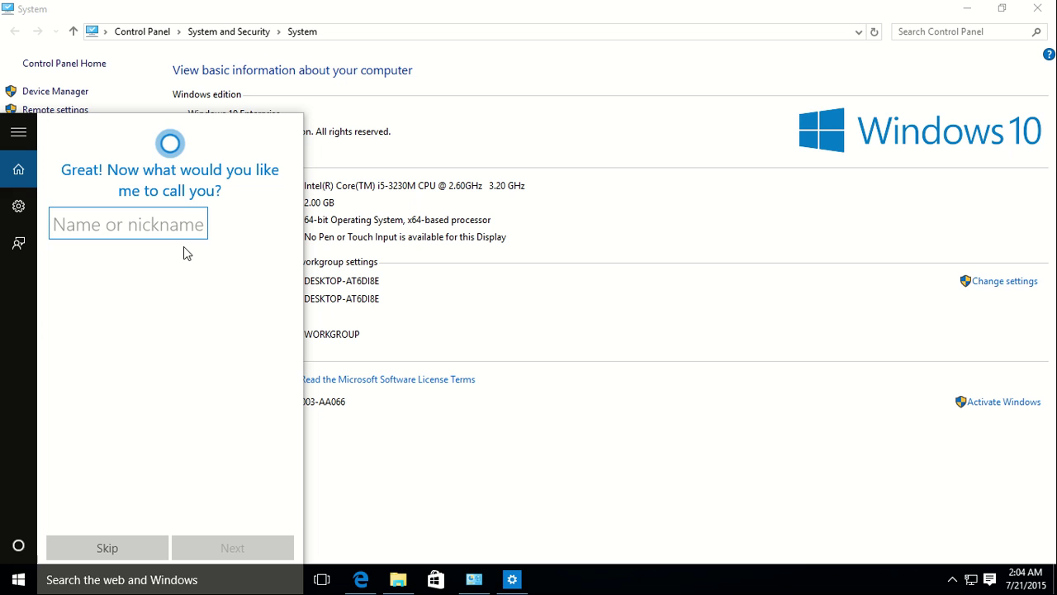
text(hell)
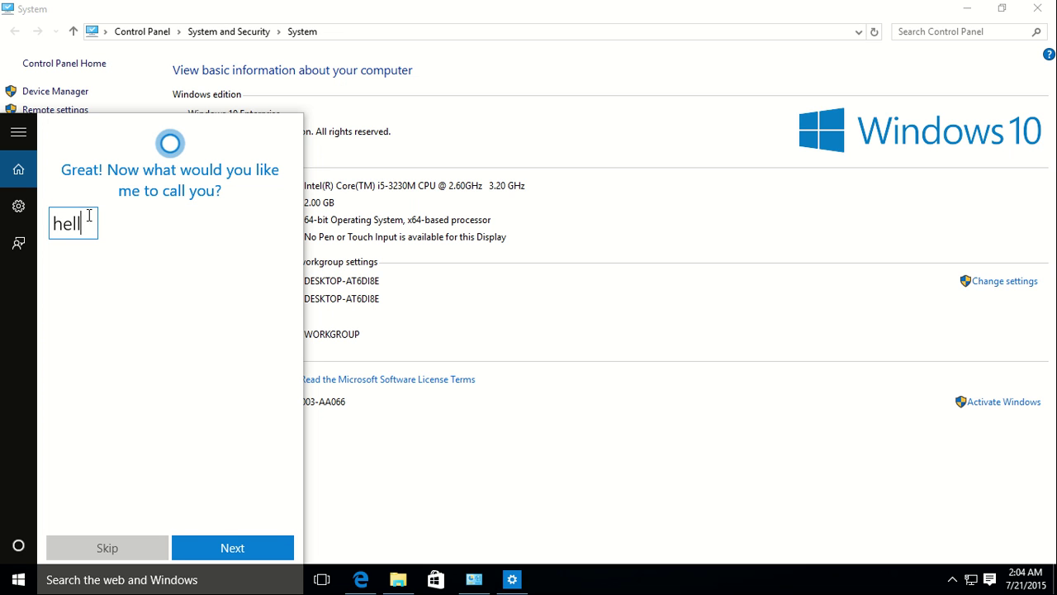
key(BackSpace)
key(BackSpace)
key(BackSpace)
key(BackSpace)
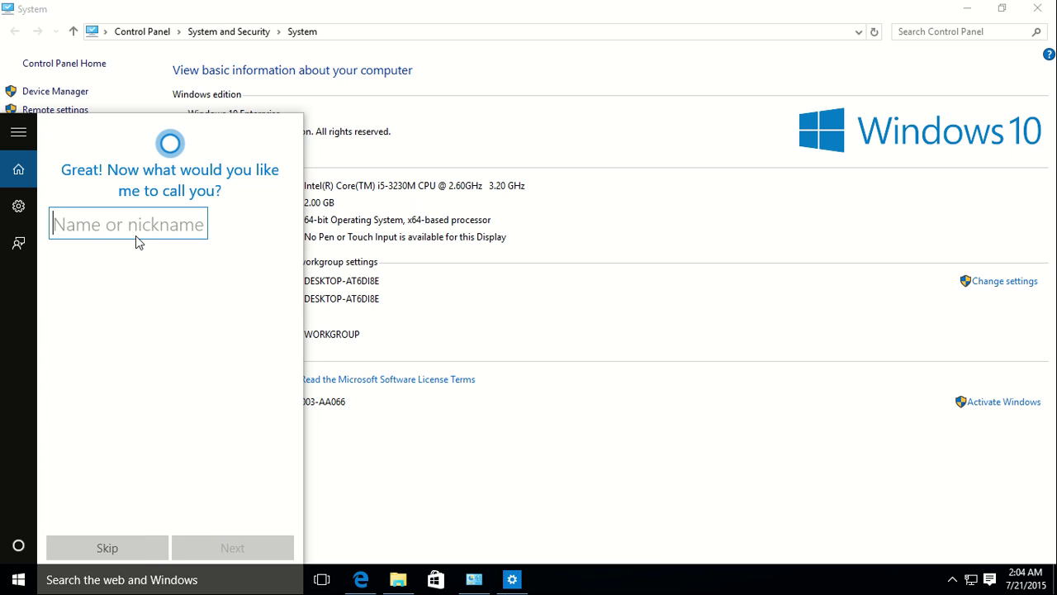
text(piseth)
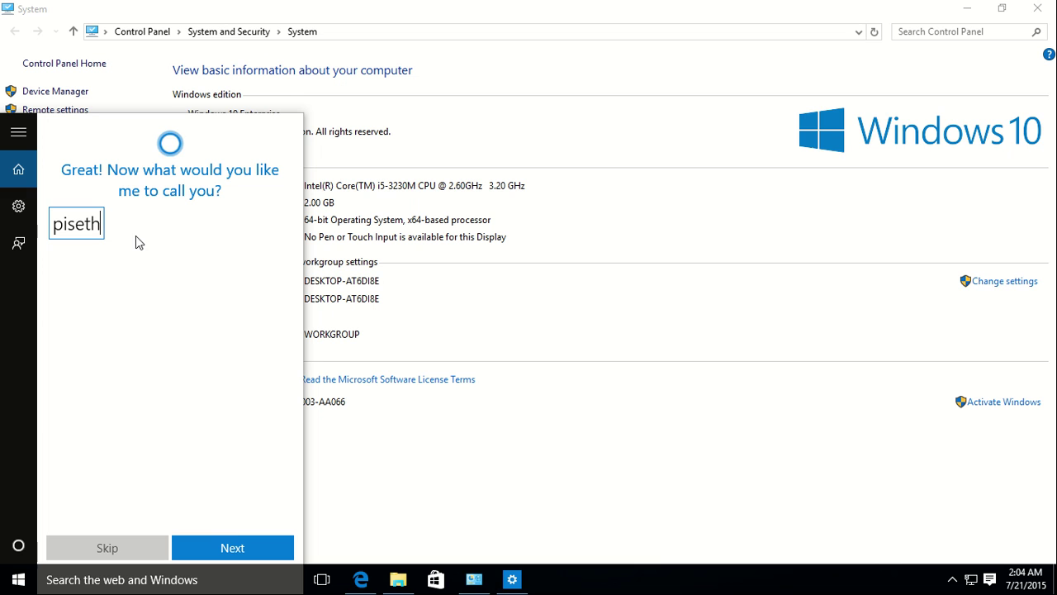
click(235, 546)
key(XF86AudioRaiseVolume)
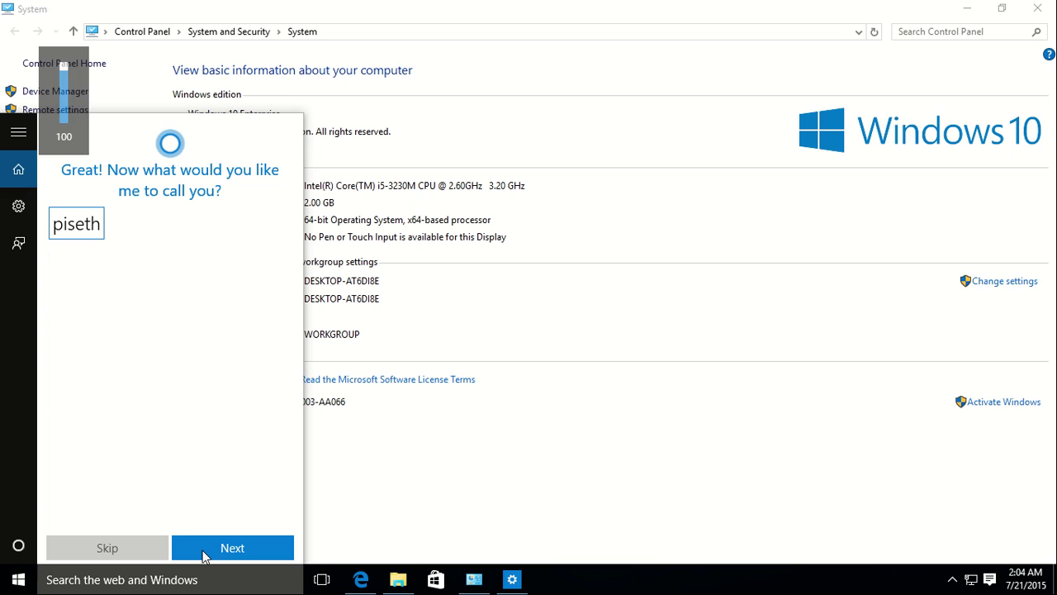
click(228, 549)
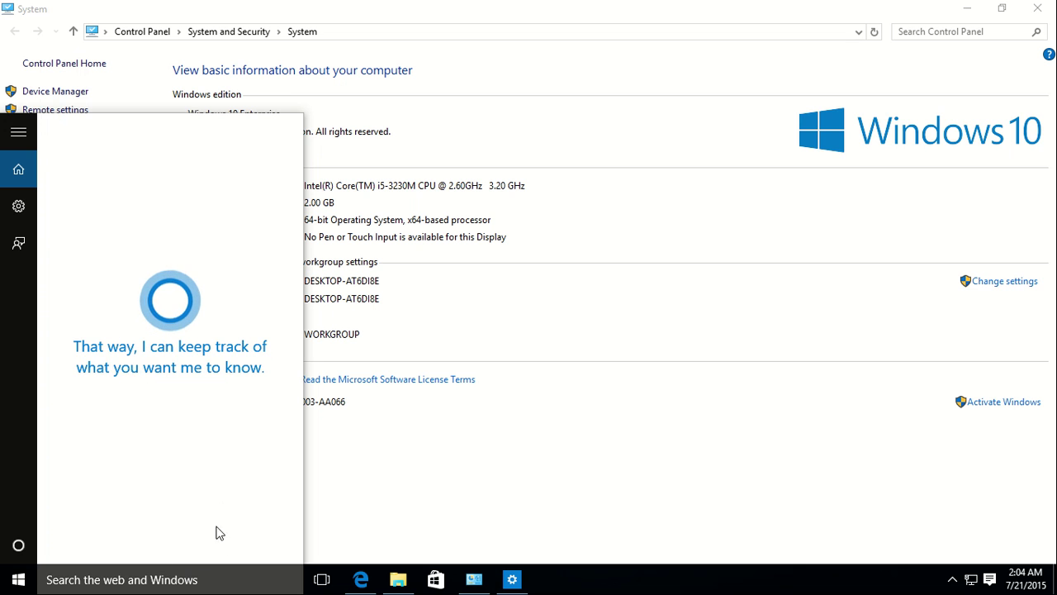
click(170, 579)
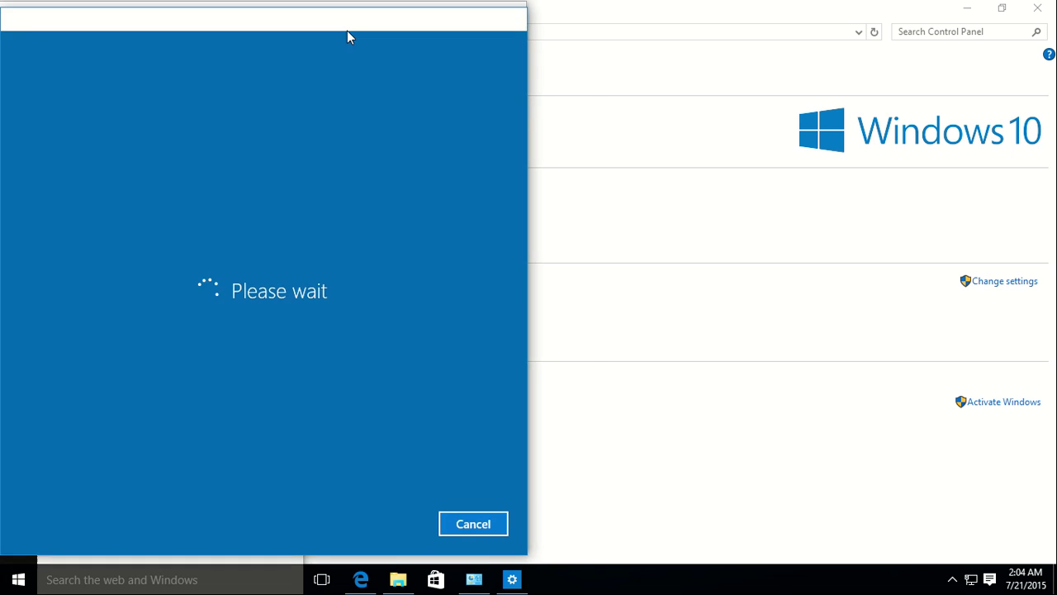
- Cancel the Microsoft account 'Please wait' dialogs and restore the System window
drag(347, 27, 729, 39)
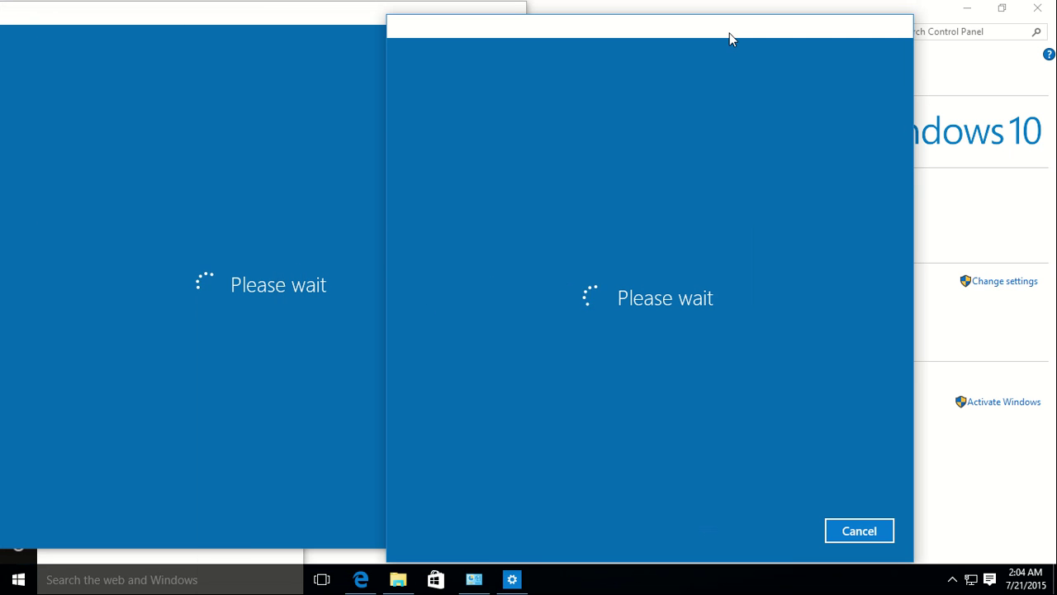
click(867, 530)
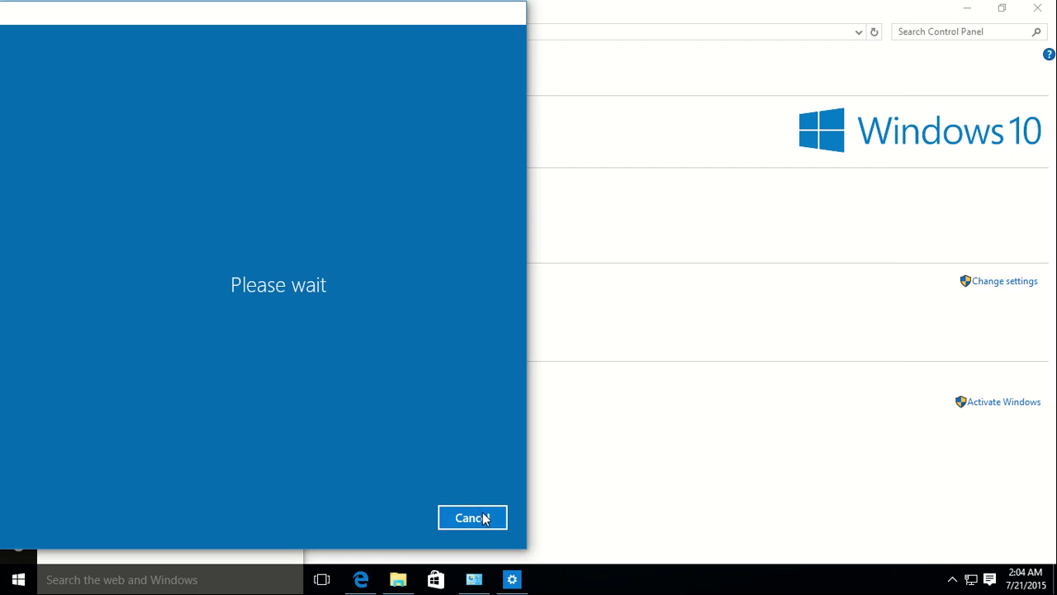
drag(385, 12, 799, 7)
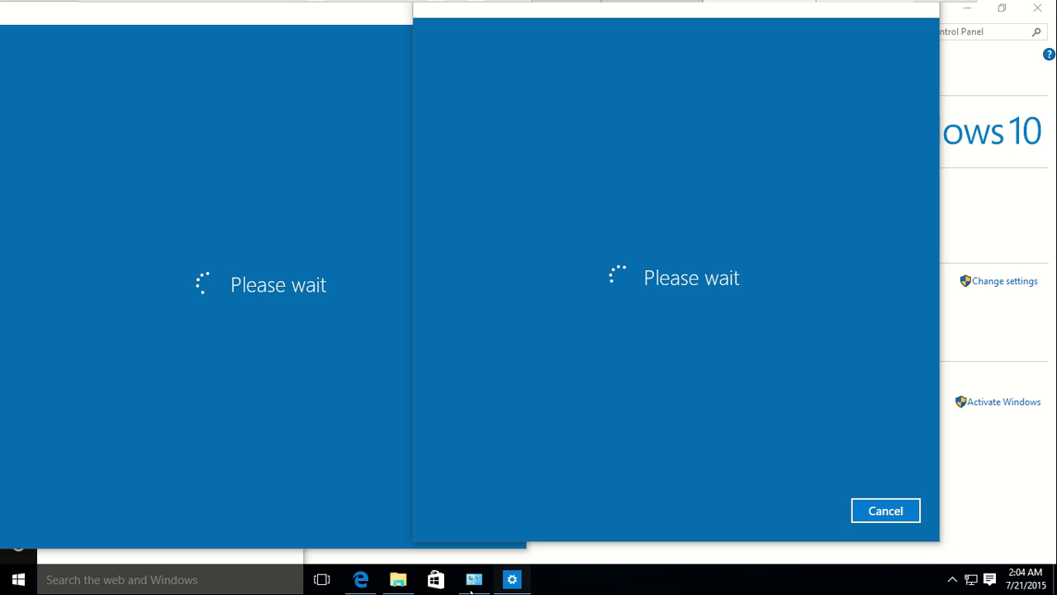
drag(548, 11, 523, 90)
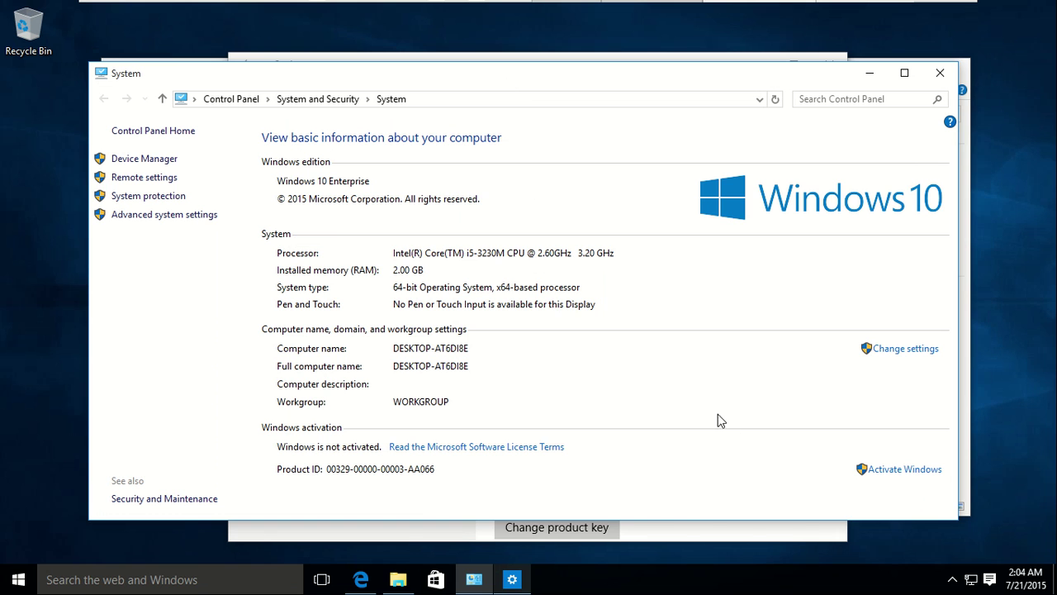
- Review the product key info on the Activation page, close Settings and System, and maximize File Explorer
click(504, 588)
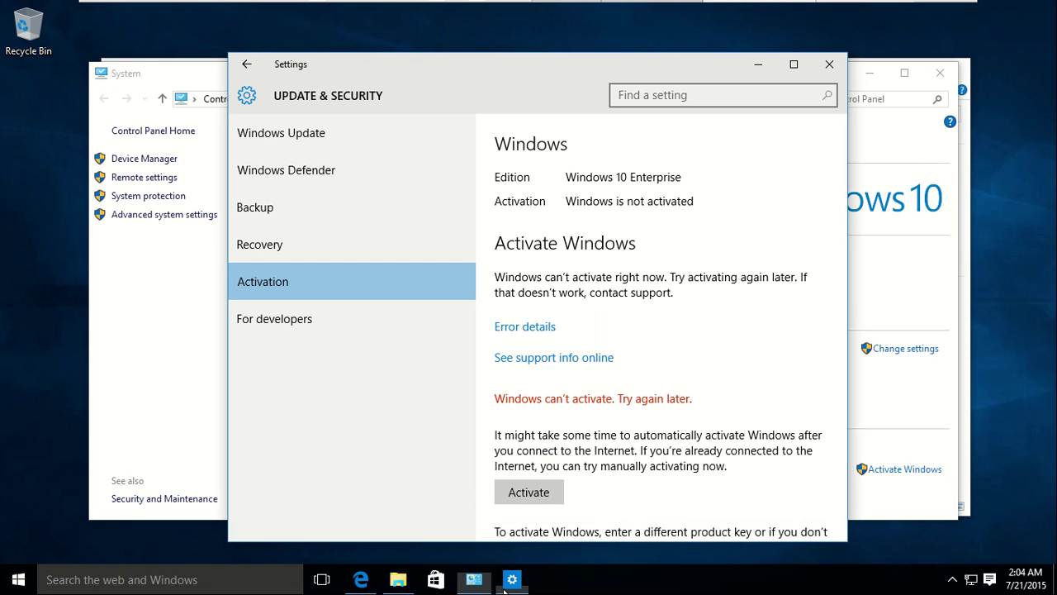
scroll(647, 391, down, 4)
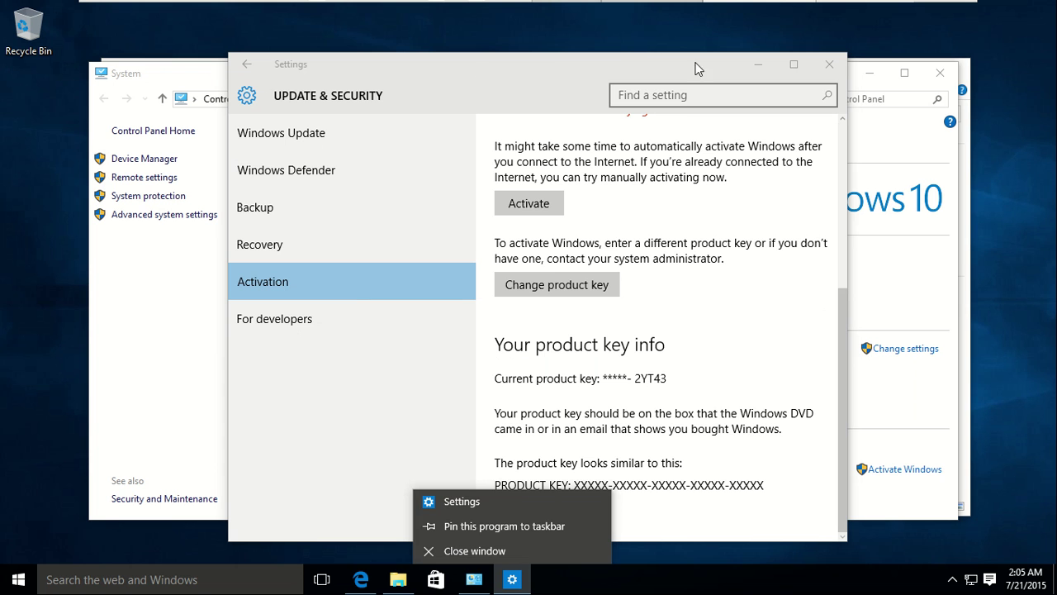
click(829, 64)
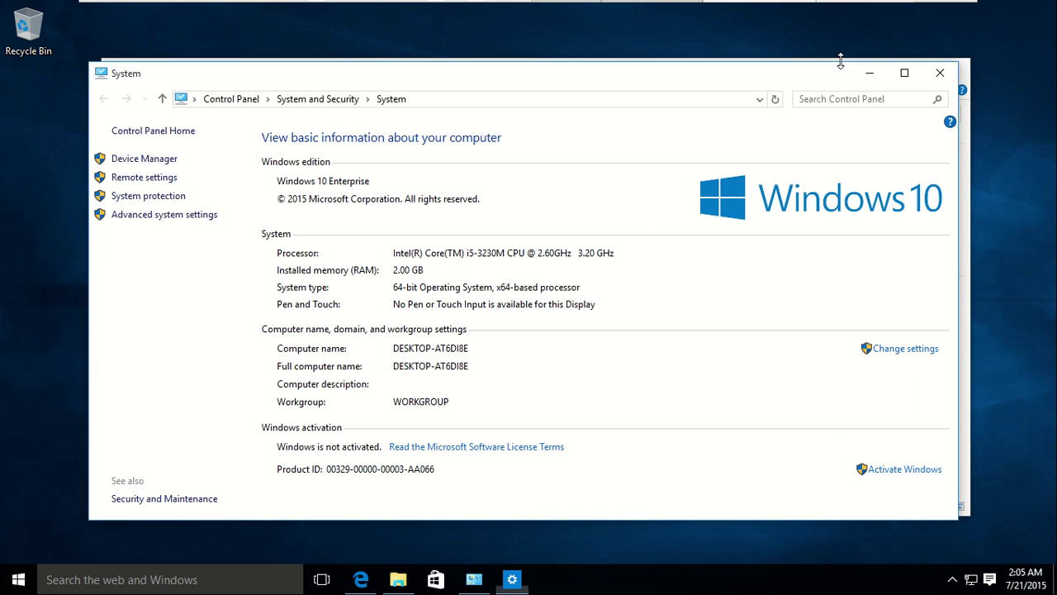
click(942, 75)
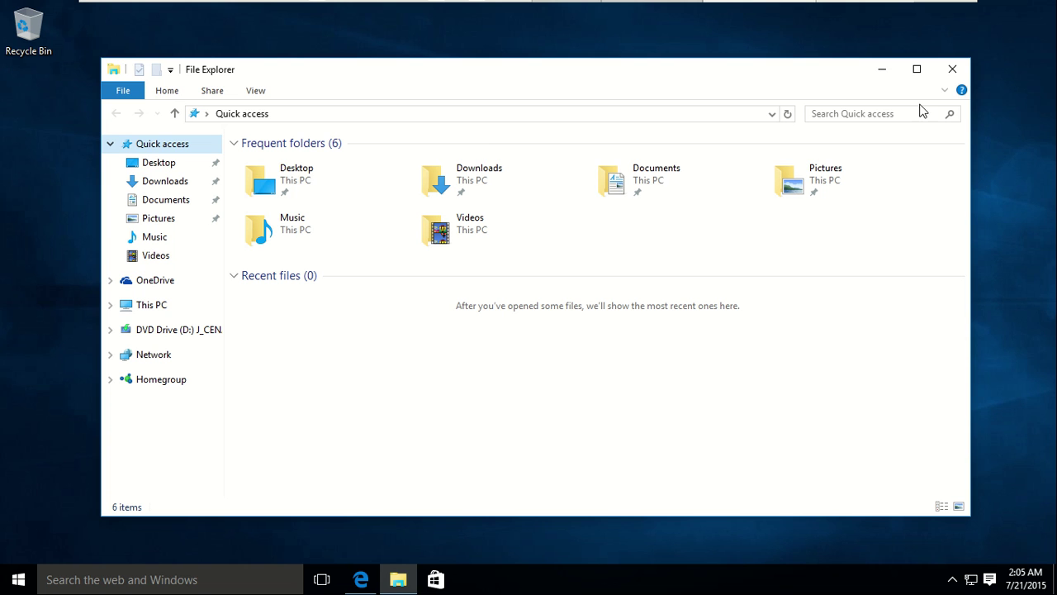
click(917, 69)
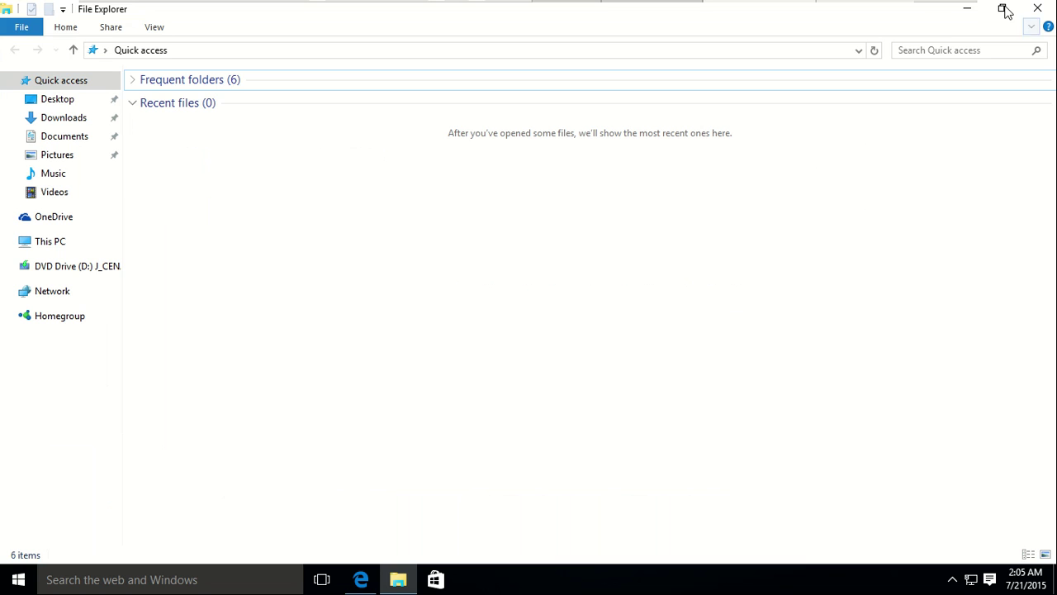
- Close File Explorer and browse the boxitkh.com home page in a maximized Edge window
click(1024, 10)
click(357, 577)
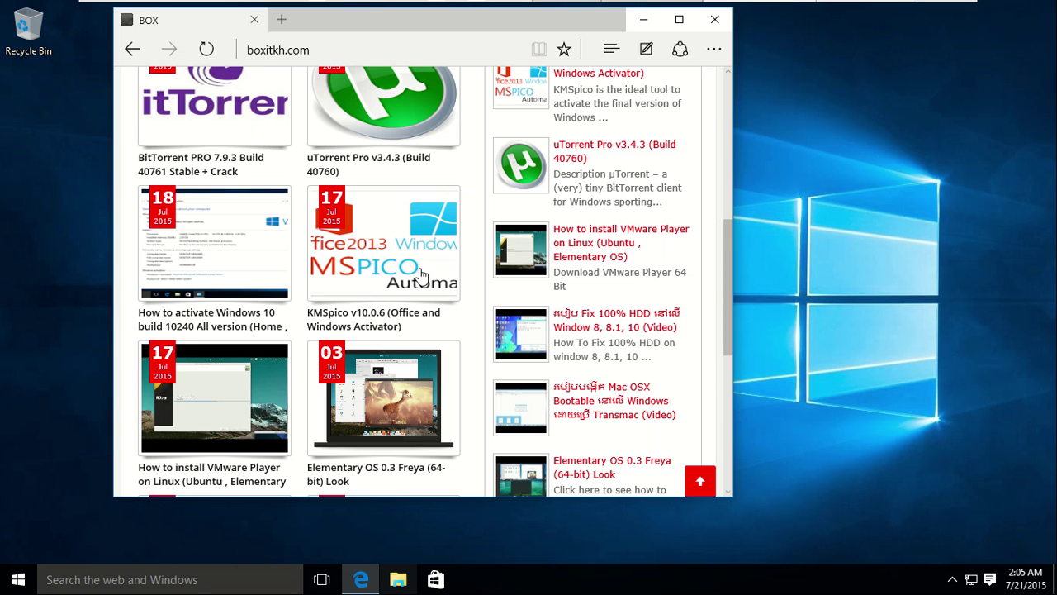
click(377, 47)
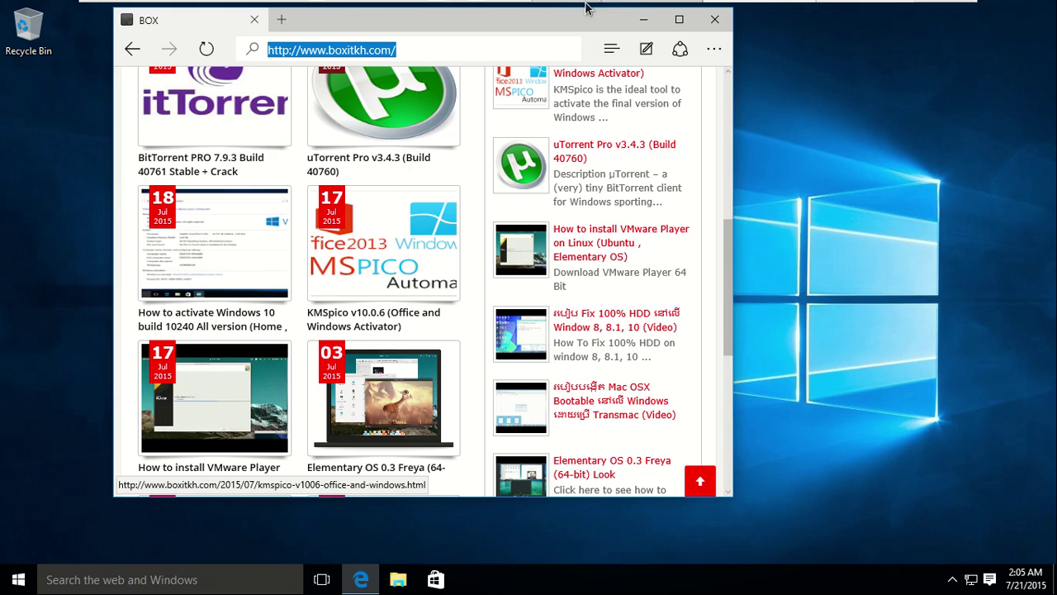
click(679, 19)
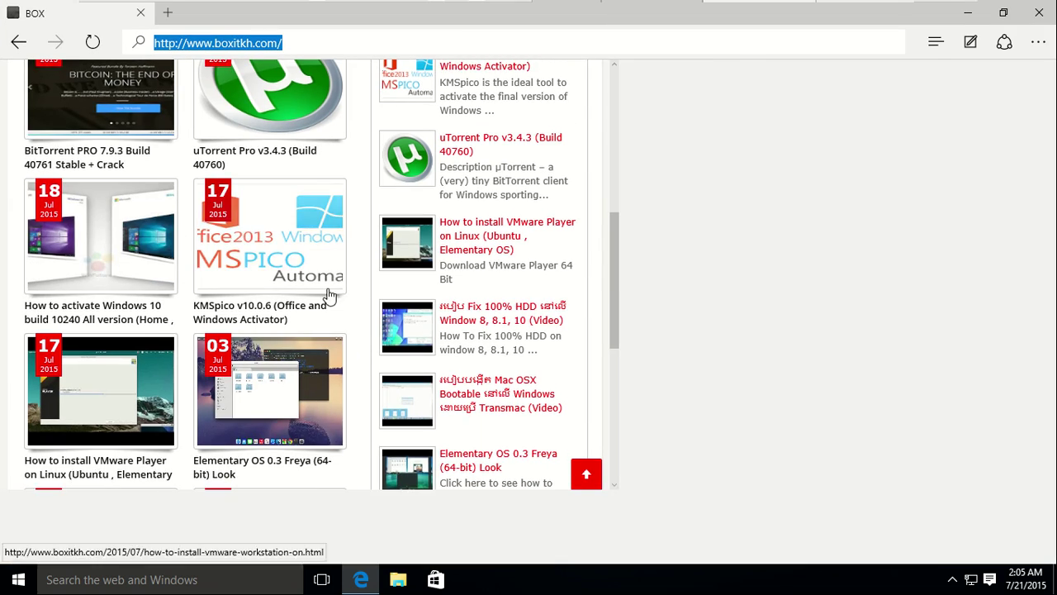
scroll(250, 330, down, 4)
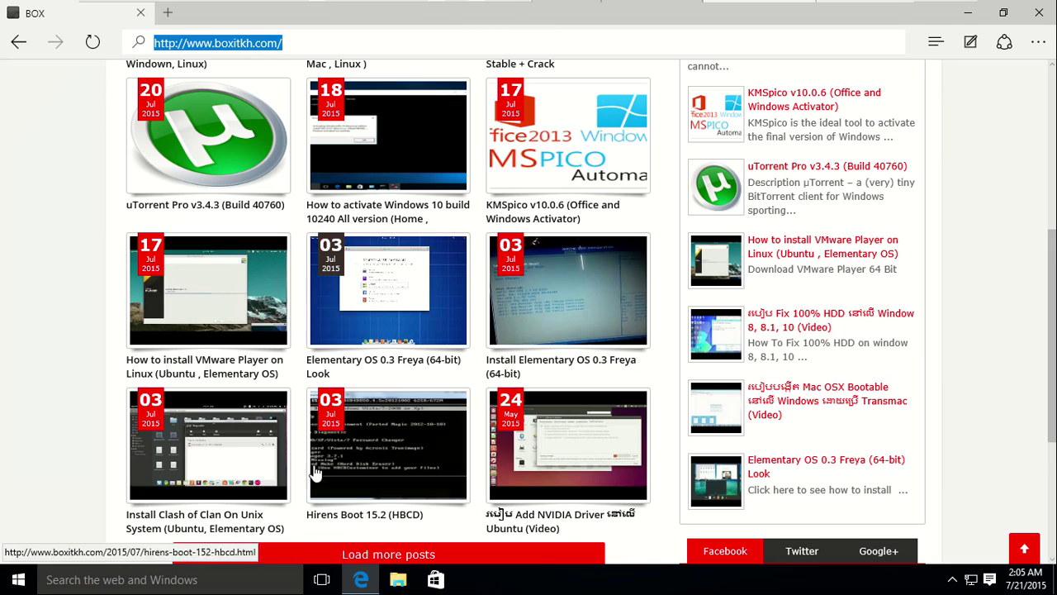
scroll(431, 355, up, 3)
scroll(431, 355, up, 3)
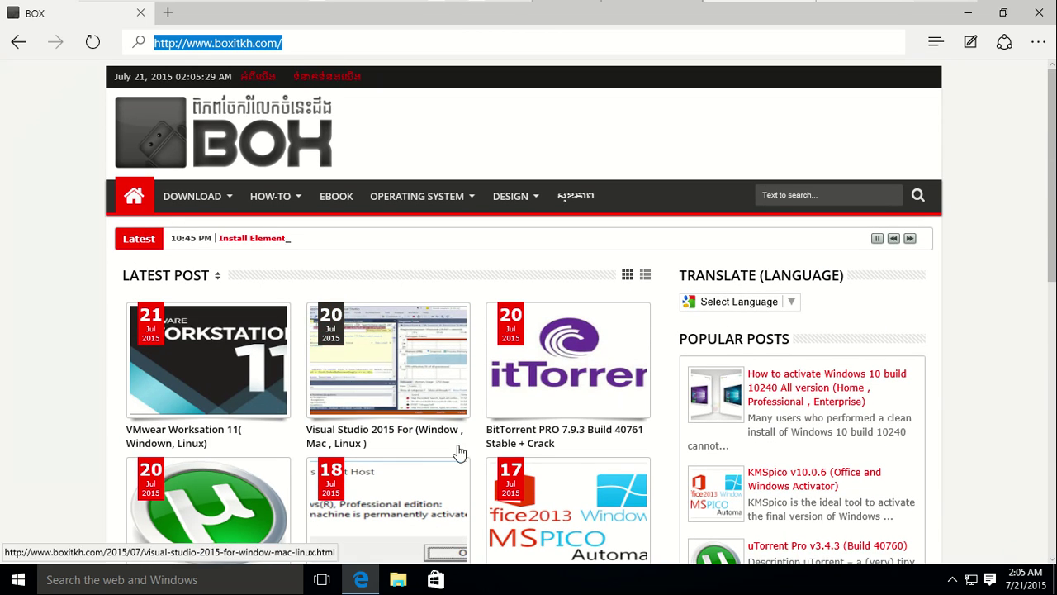
scroll(462, 431, down, 3)
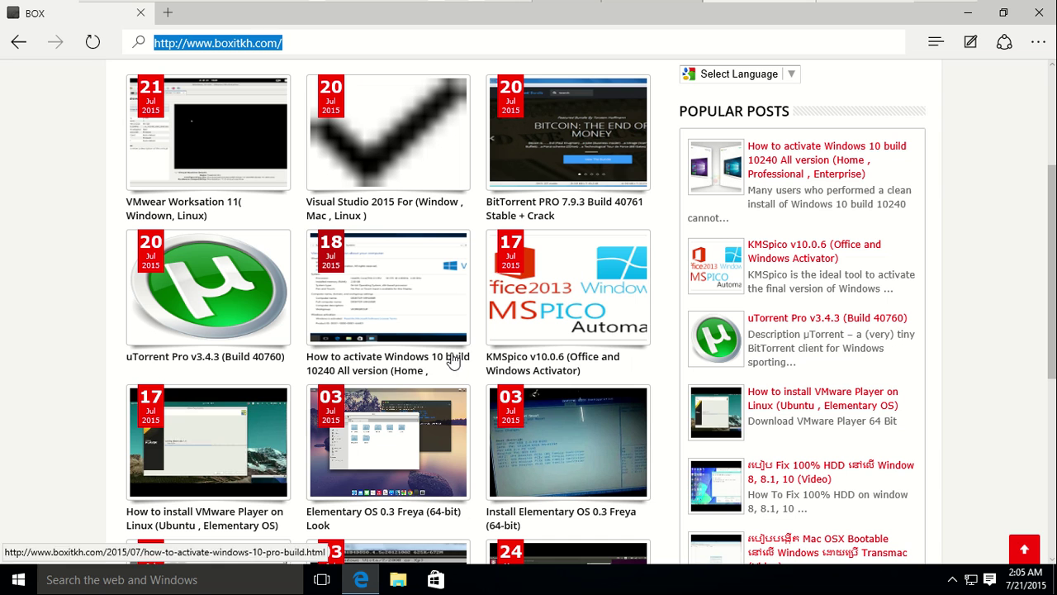
click(378, 346)
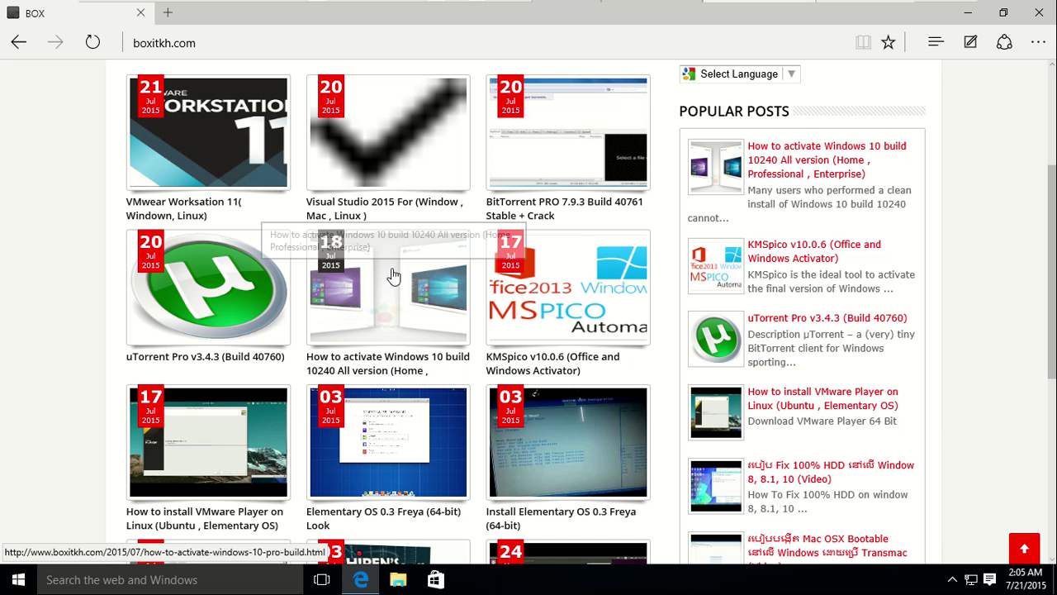
- Open the Windows 10 build 10240 activation post and select its slmgr instruction steps
click(395, 319)
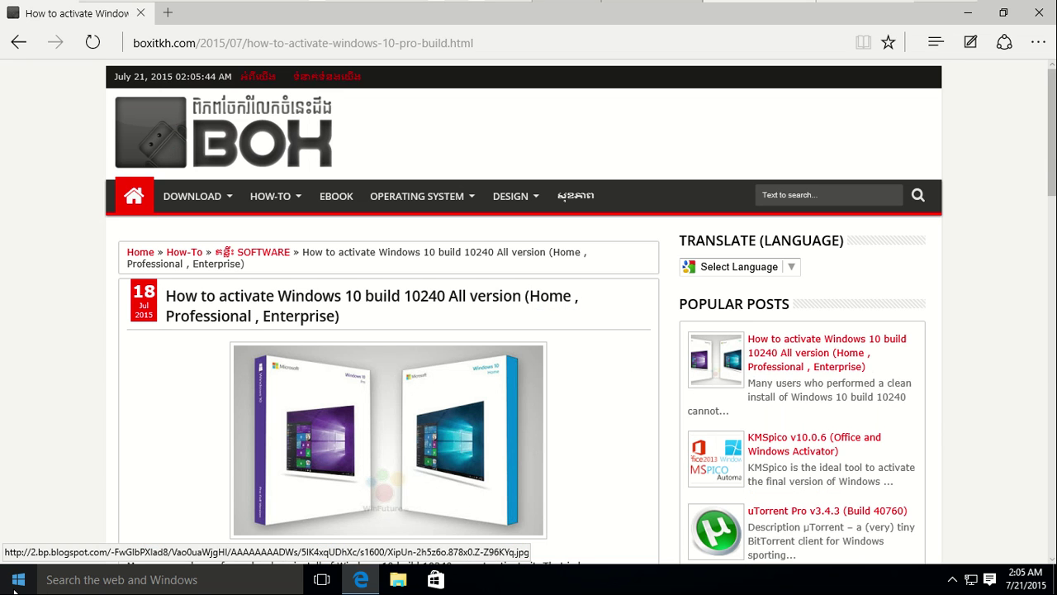
scroll(225, 459, down, 1)
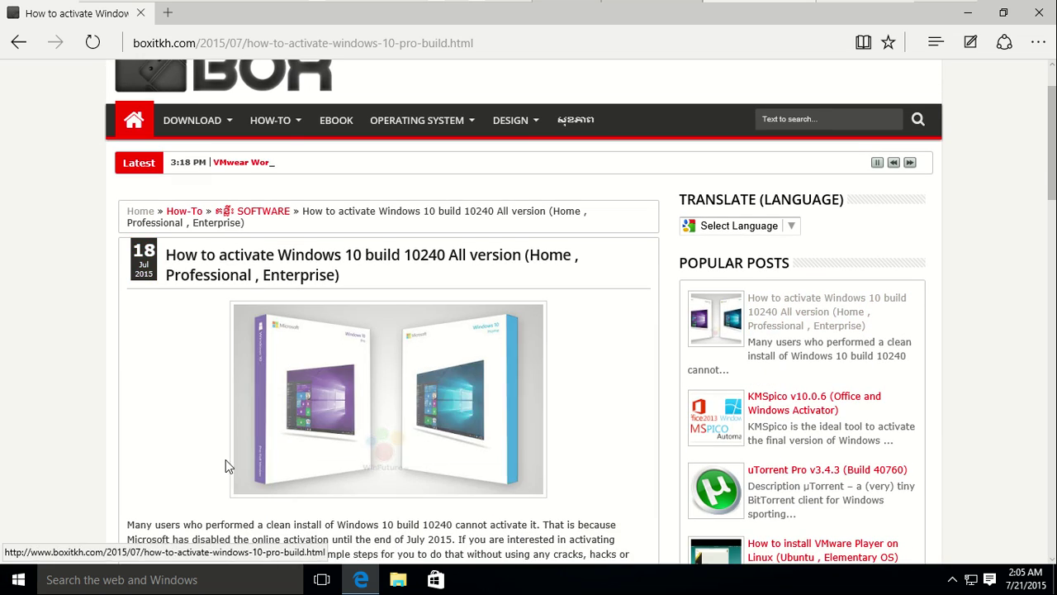
scroll(859, 261, down, 4)
scroll(492, 338, down, 2)
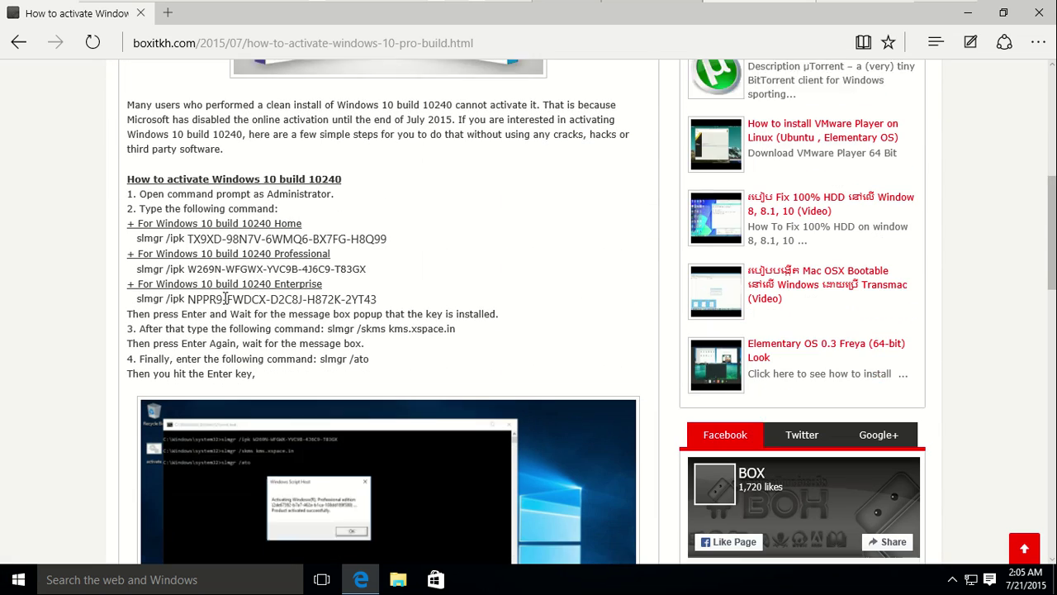
drag(123, 147, 345, 341)
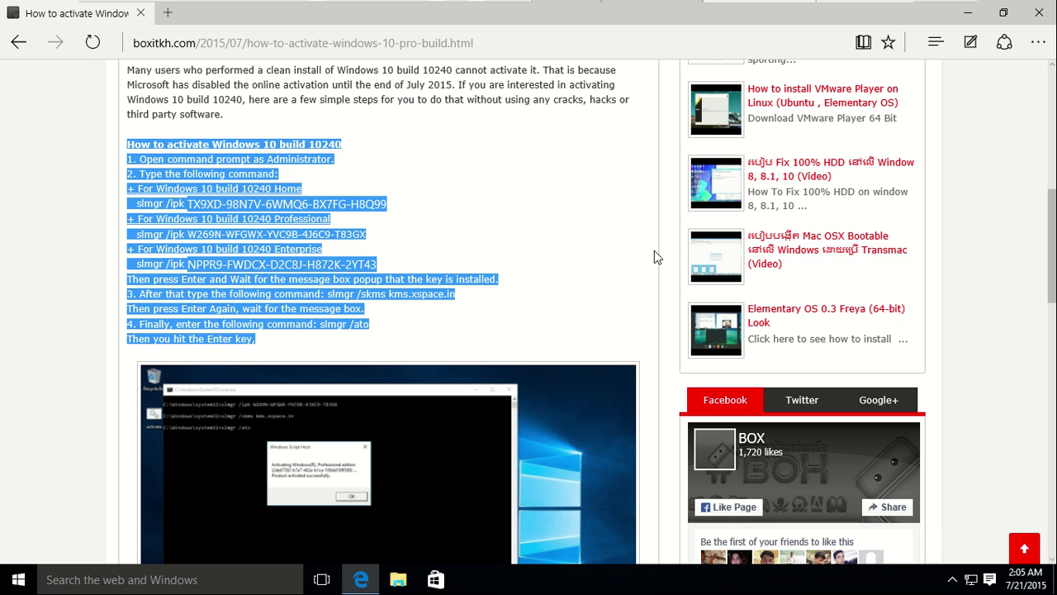
- Cancel the remaining Microsoft account sign-in dialogs from Windows search
click(20, 584)
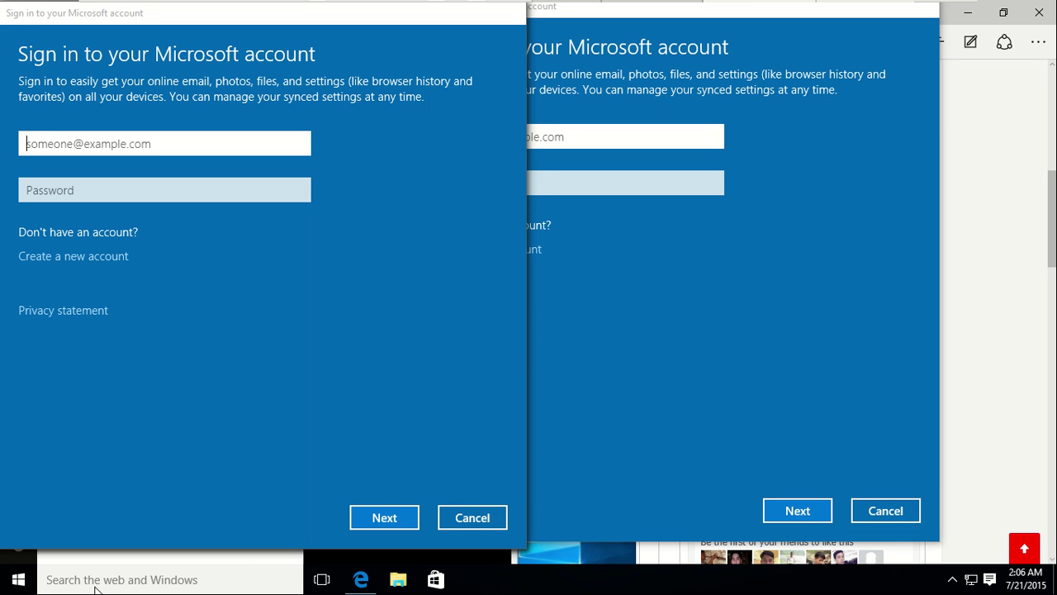
click(479, 522)
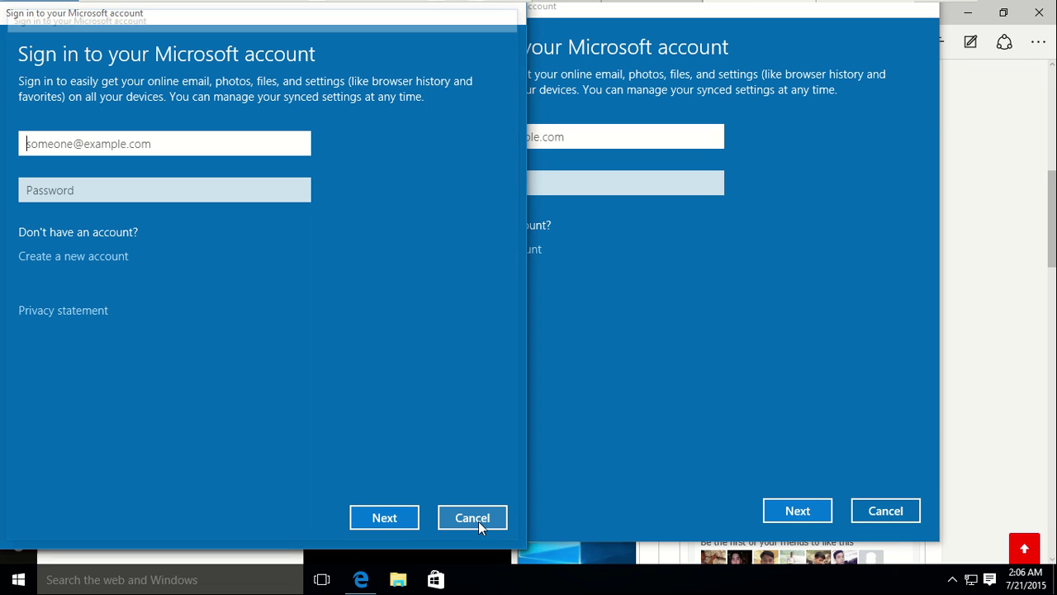
click(882, 510)
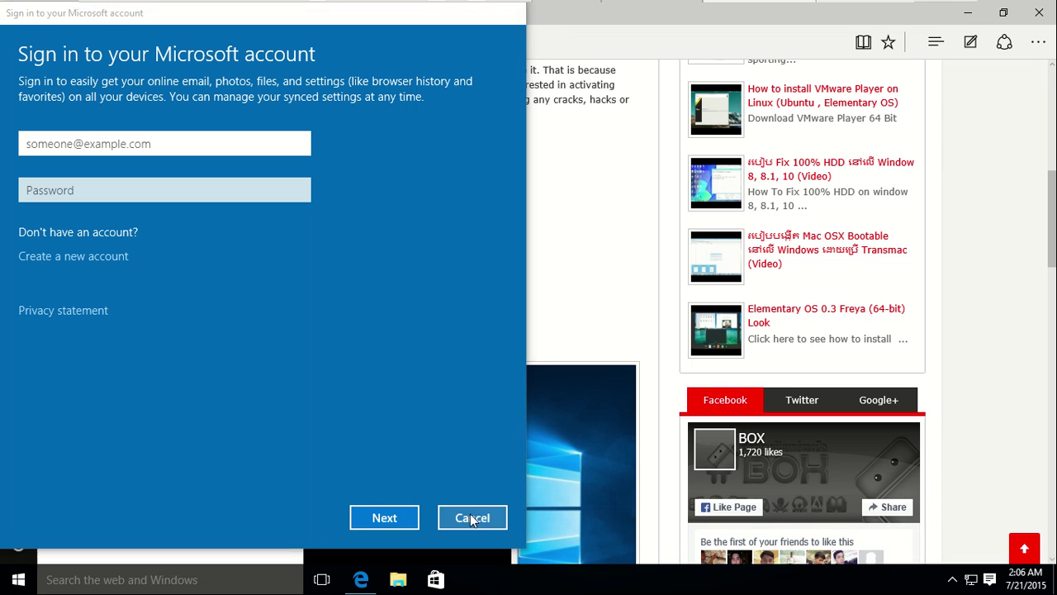
click(470, 518)
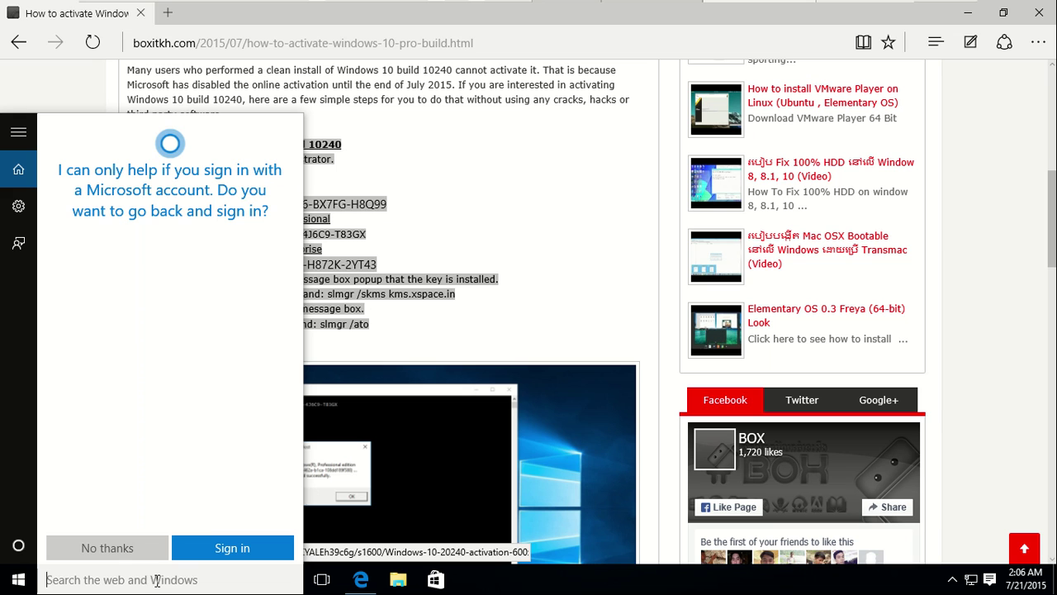
- Launch cmd as administrator and approve the UAC prompt
text(cmd)
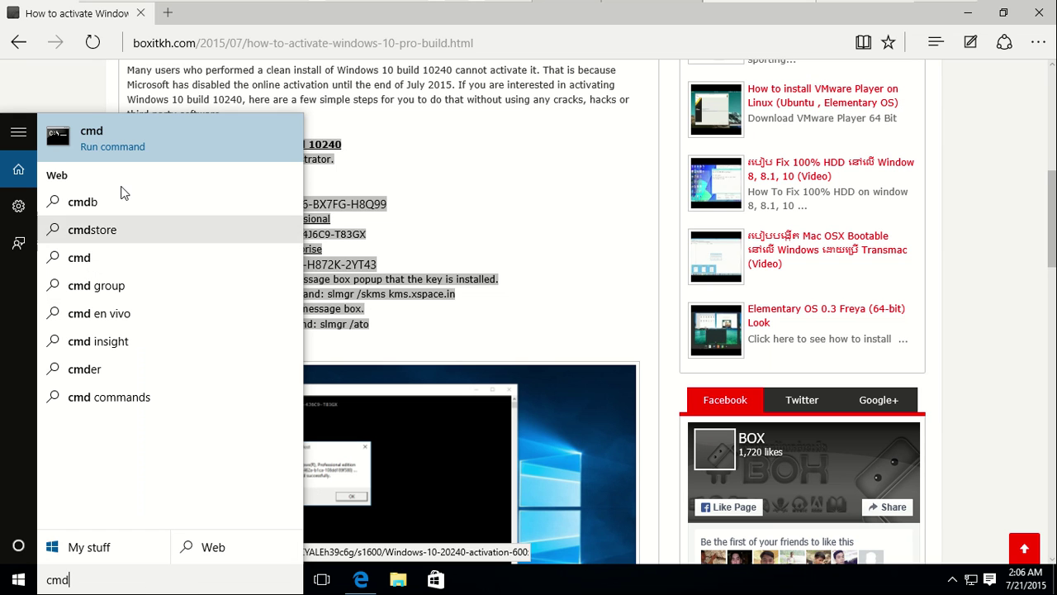
right_click(106, 147)
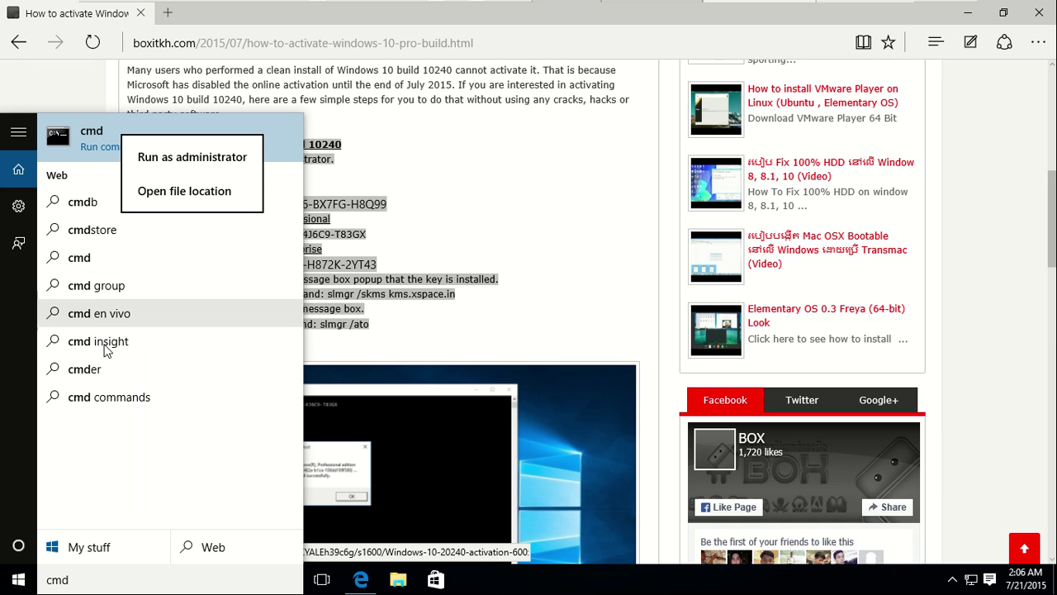
click(175, 151)
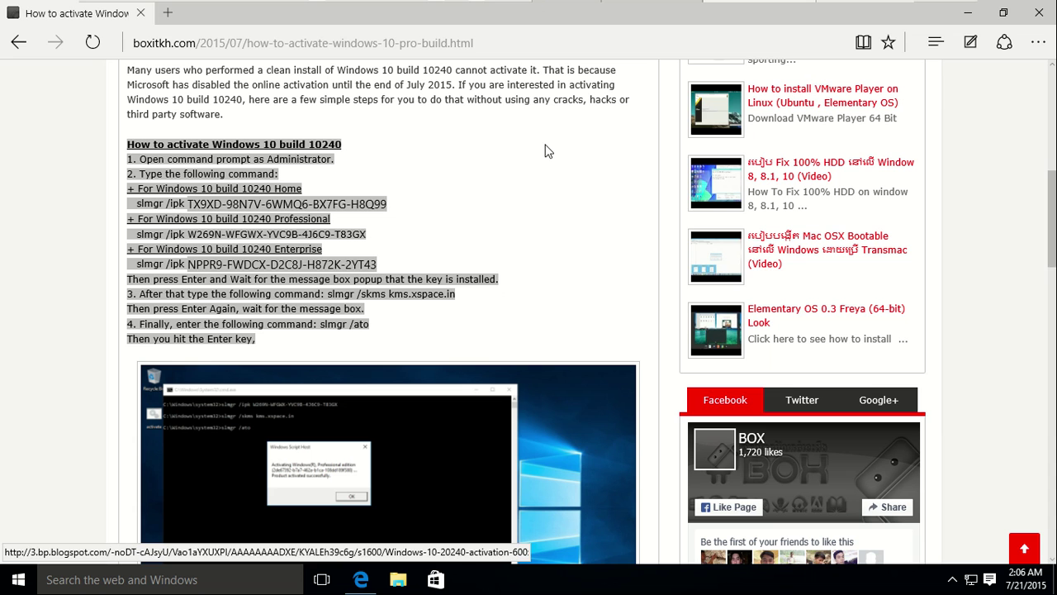
click(967, 12)
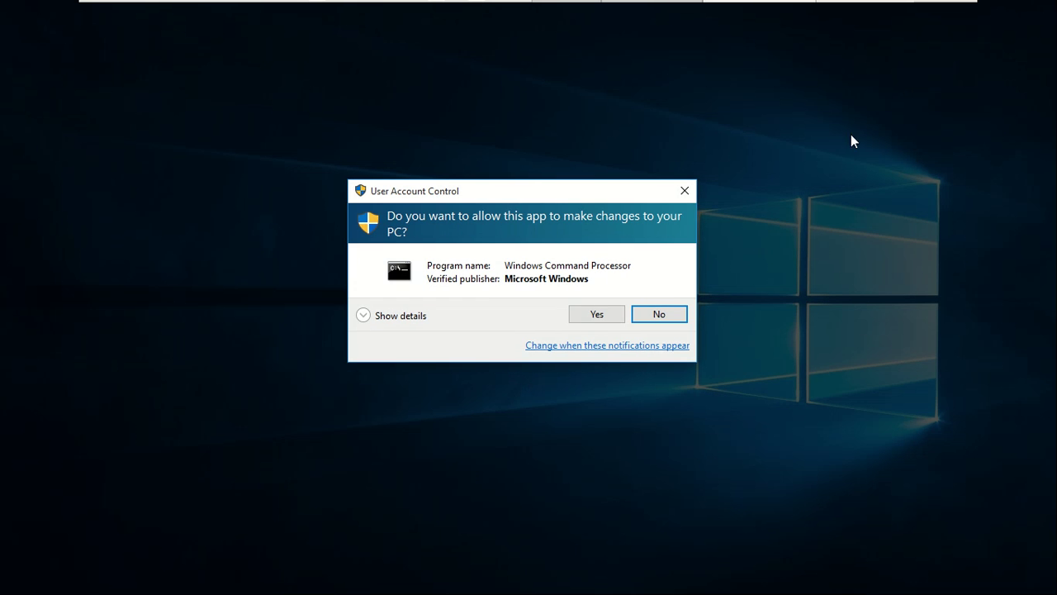
click(623, 311)
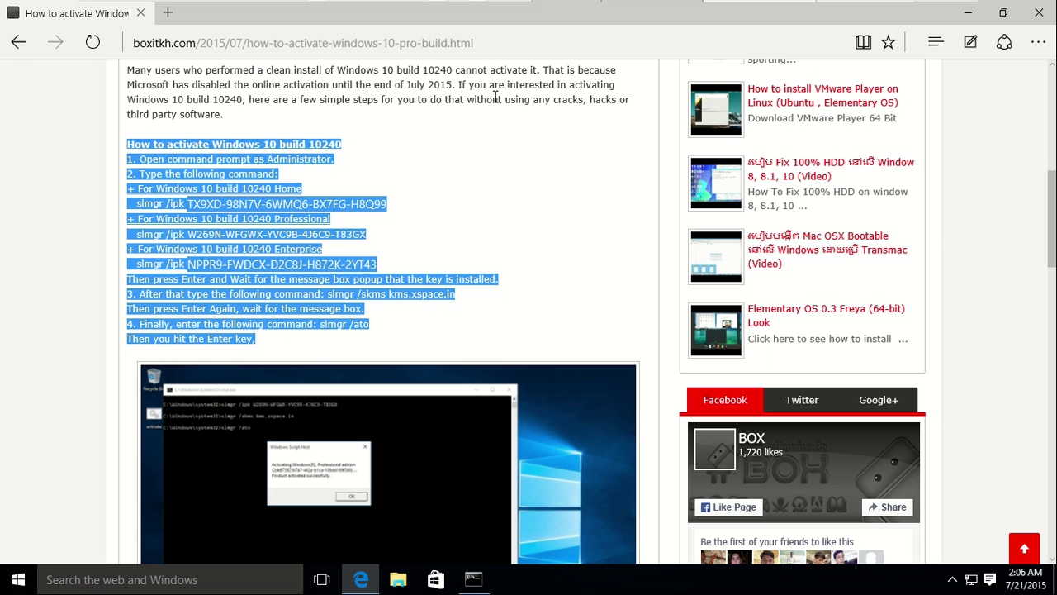
- Select the Enterprise slmgr /ipk line in the article, then minimize Edge to reveal the prompt
click(460, 224)
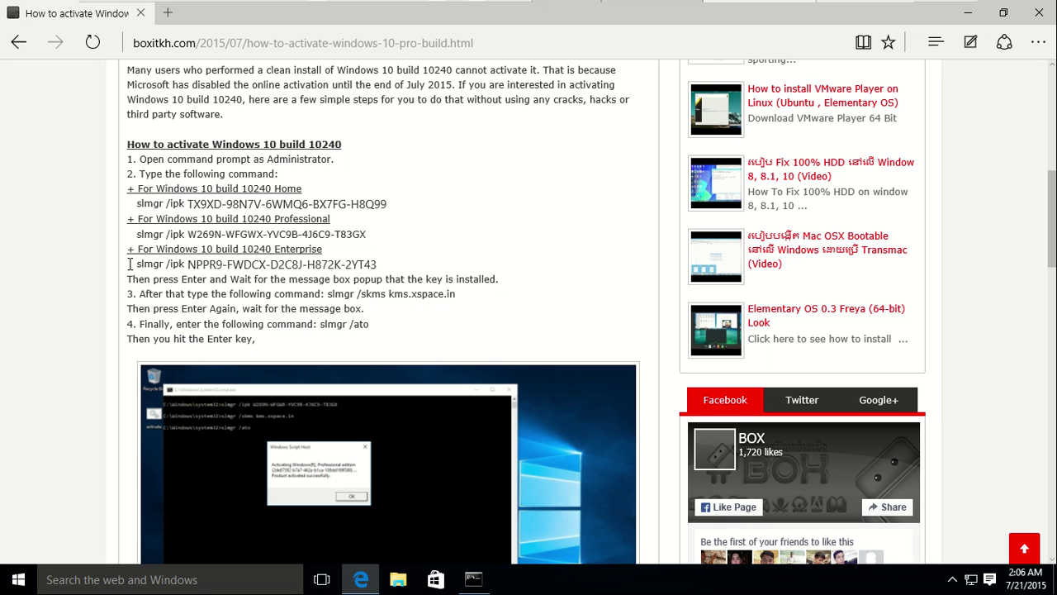
drag(132, 266, 378, 259)
click(489, 311)
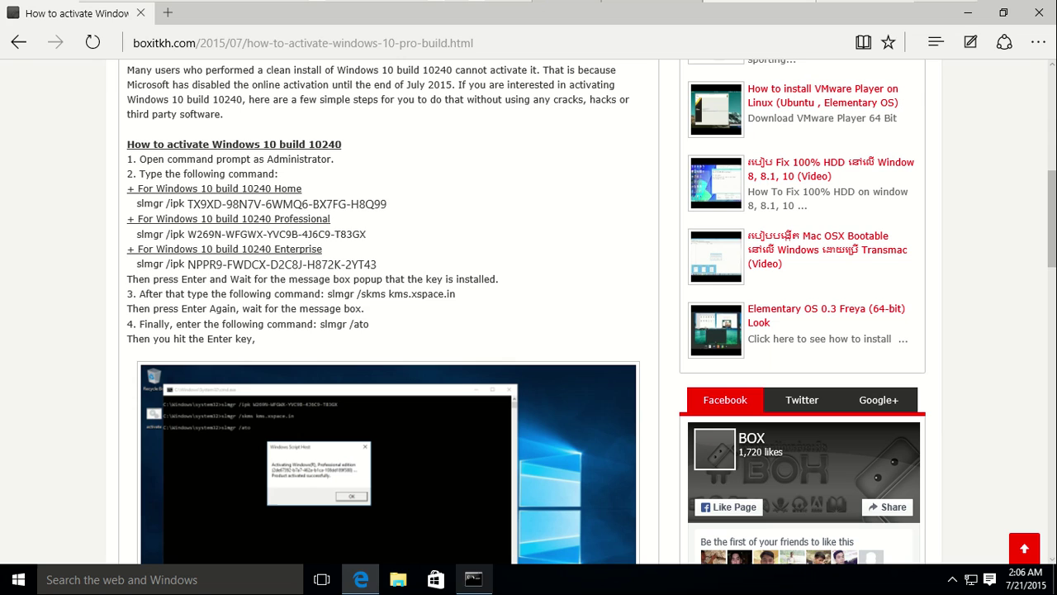
click(368, 583)
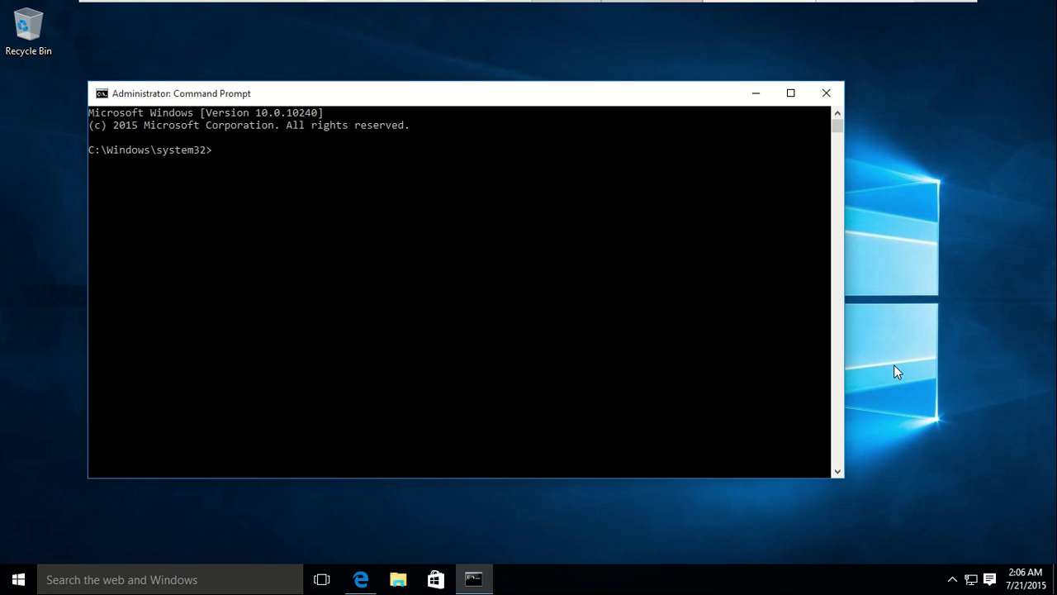
- Reopen This PC's System page showing Enterprise not activated, then return to the admin Command Prompt
click(406, 583)
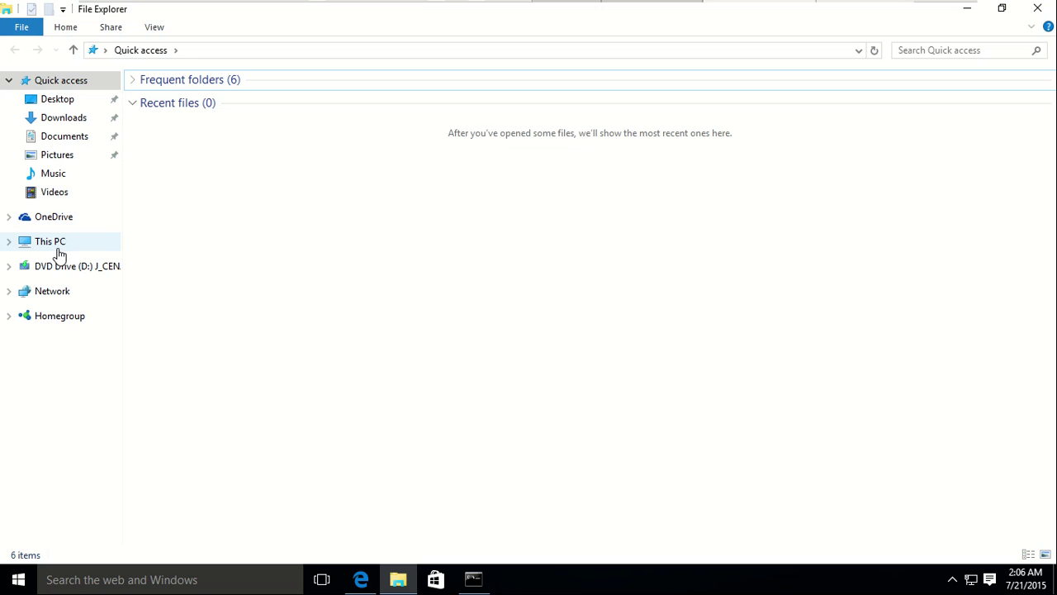
right_click(60, 253)
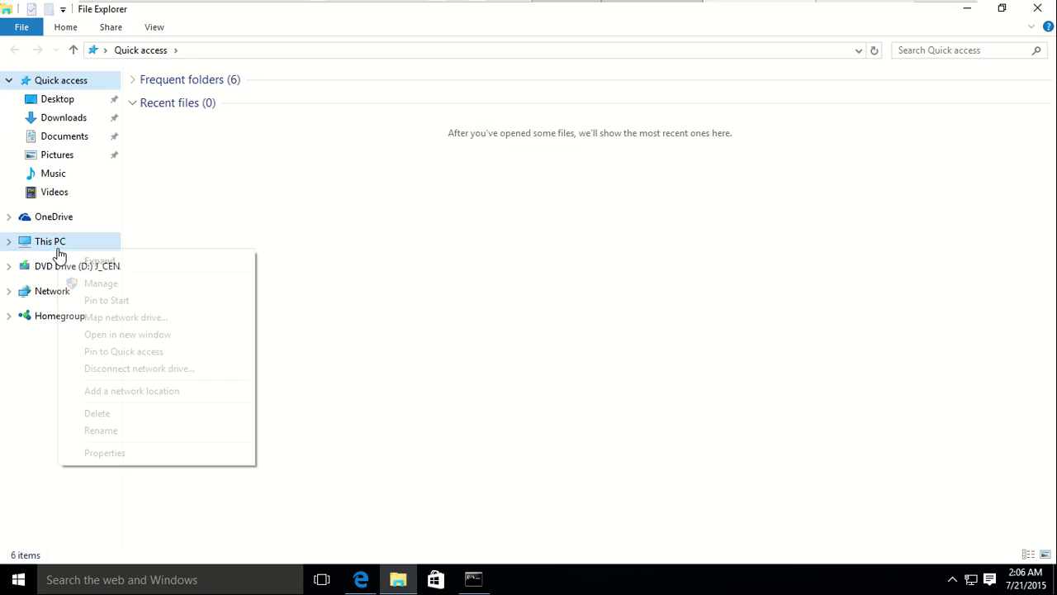
click(116, 453)
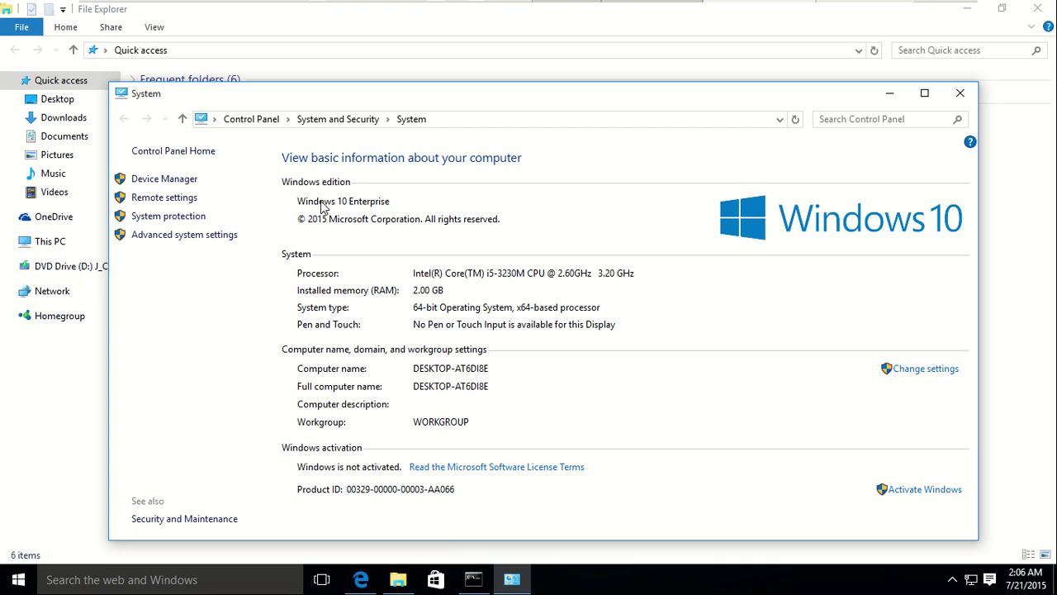
click(471, 577)
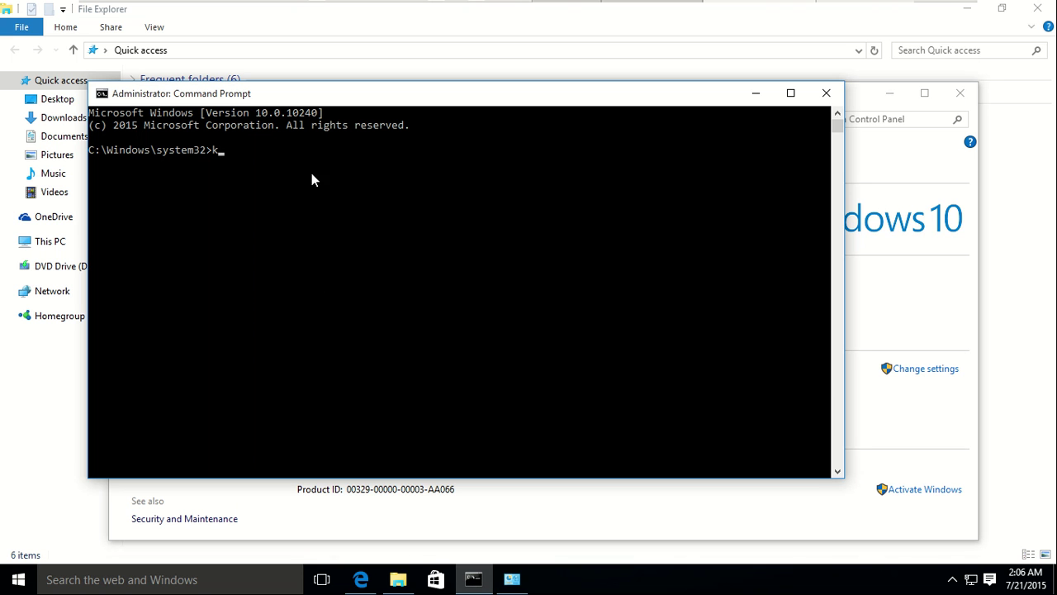
- Try pasting into the admin Command Prompt and delete the stray character
right_click(279, 93)
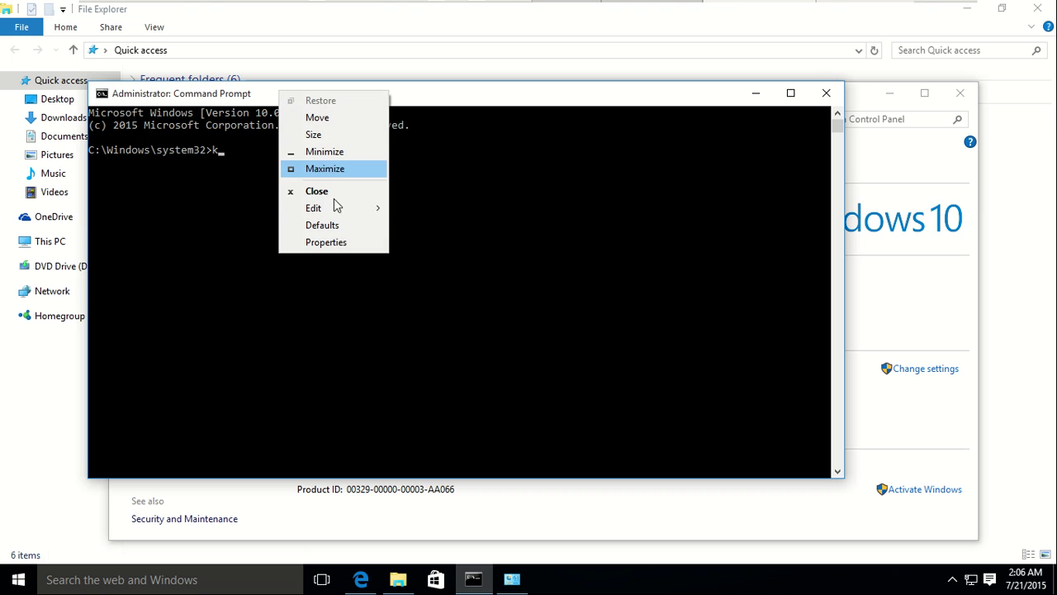
mouse_move(348, 208)
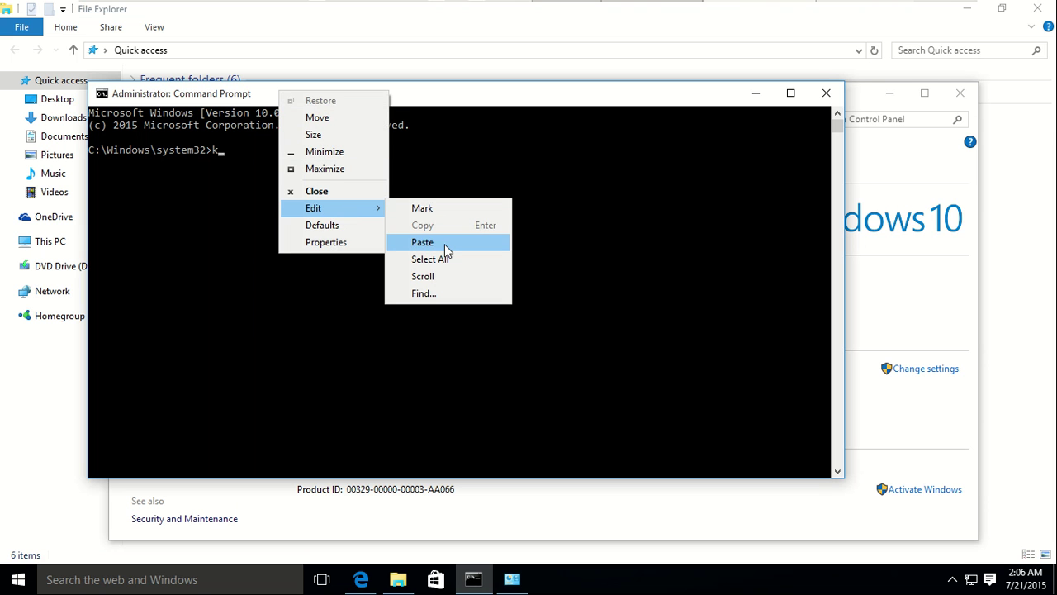
click(444, 244)
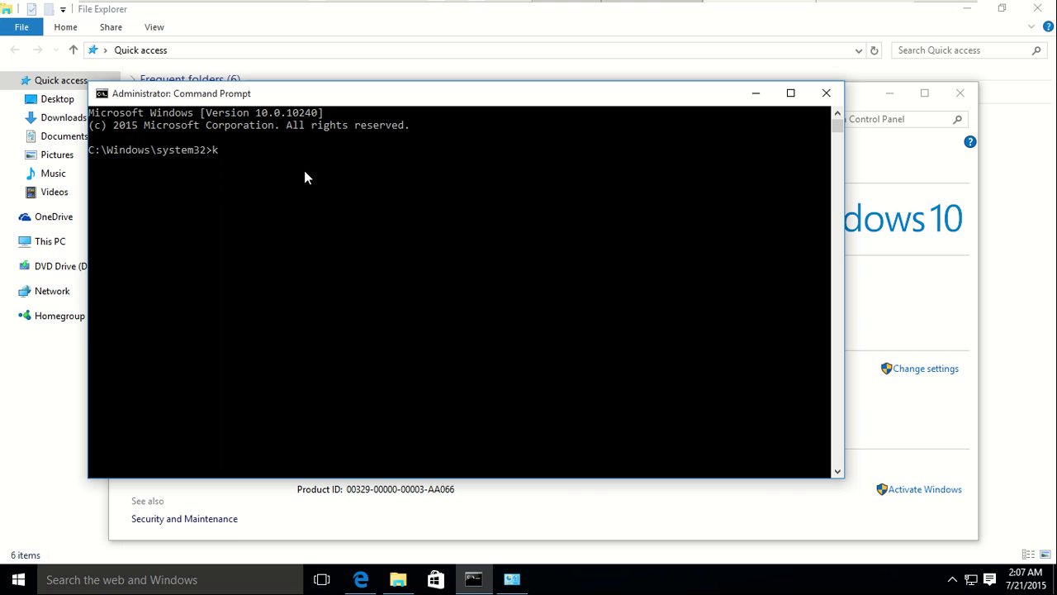
key(BackSpace)
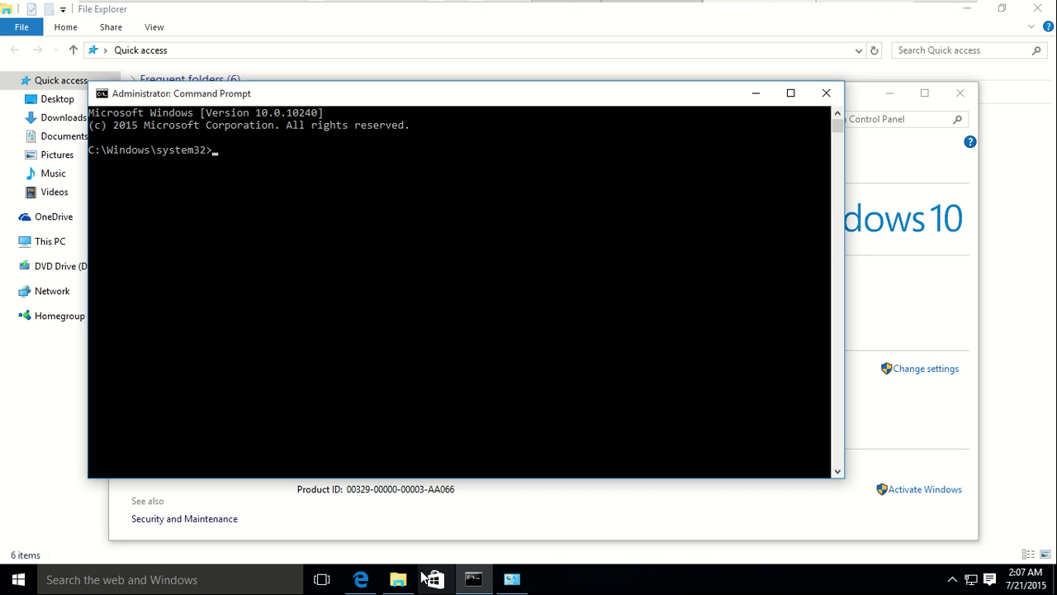
- Copy the Enterprise slmgr /ipk command line from the activation article
click(361, 578)
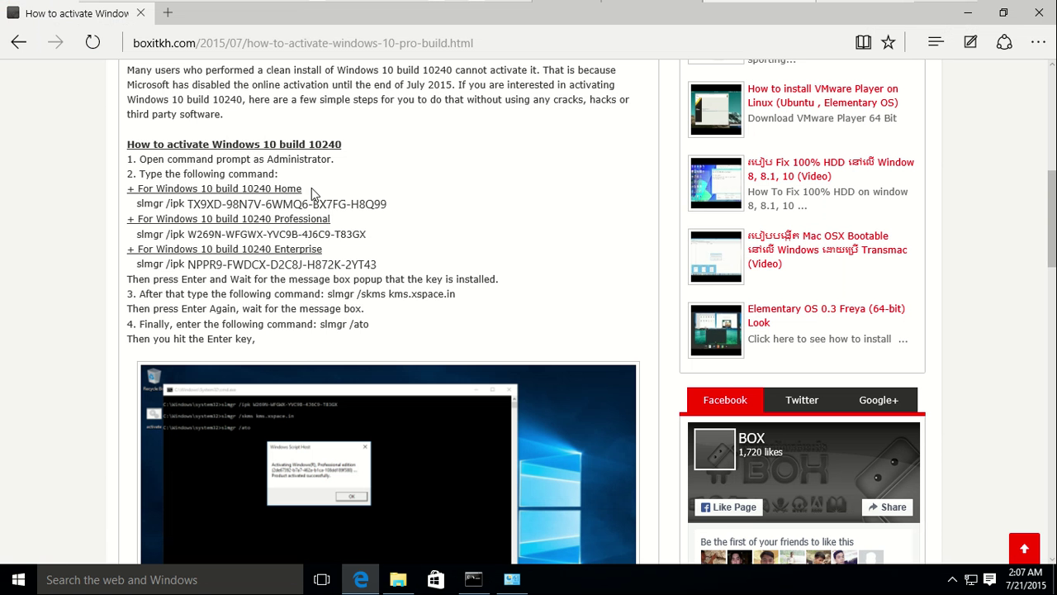
drag(134, 265, 385, 264)
right_click(381, 264)
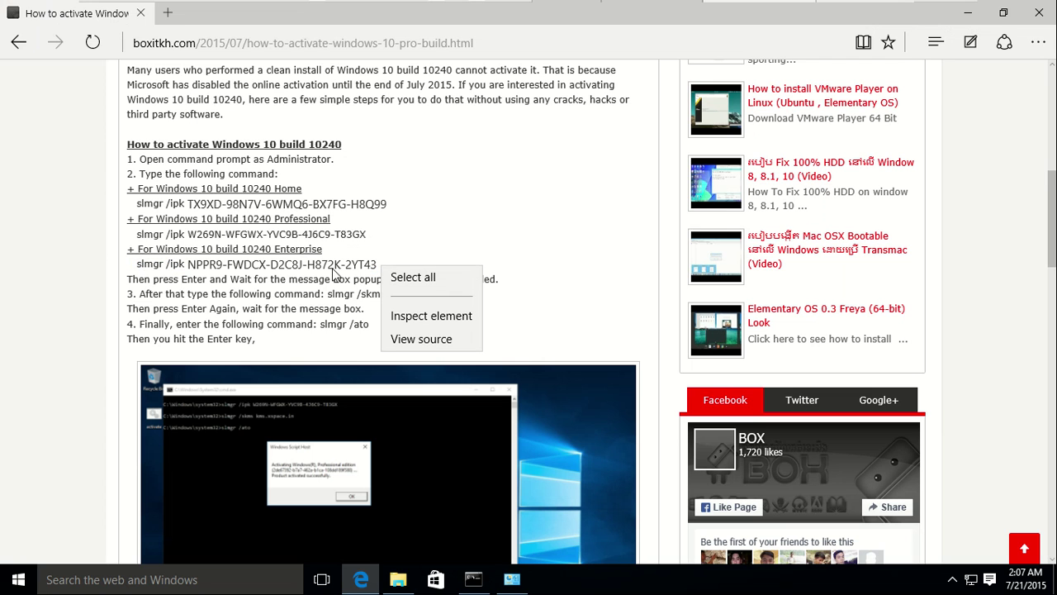
click(382, 245)
drag(135, 263, 361, 271)
right_click(358, 269)
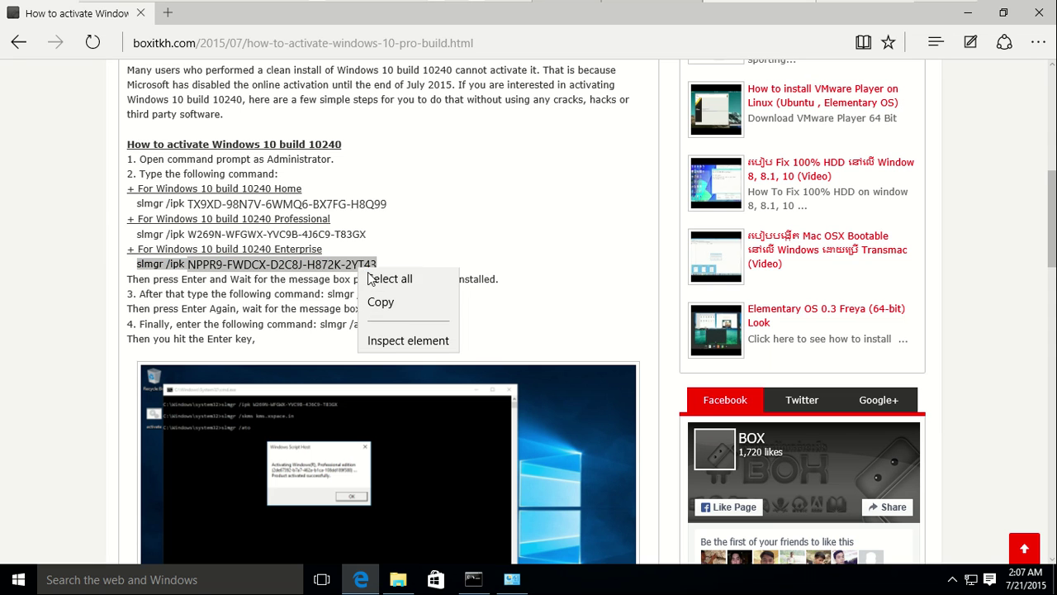
click(381, 303)
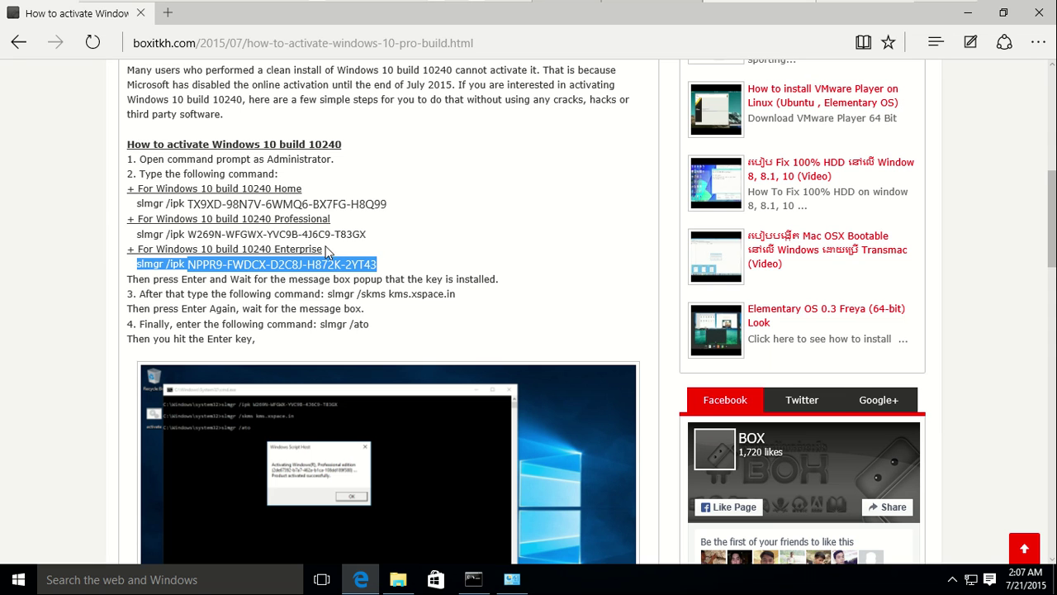
- Paste and run slmgr /ipk in the admin Command Prompt and dismiss the key-installed confirmation
click(474, 579)
right_click(266, 171)
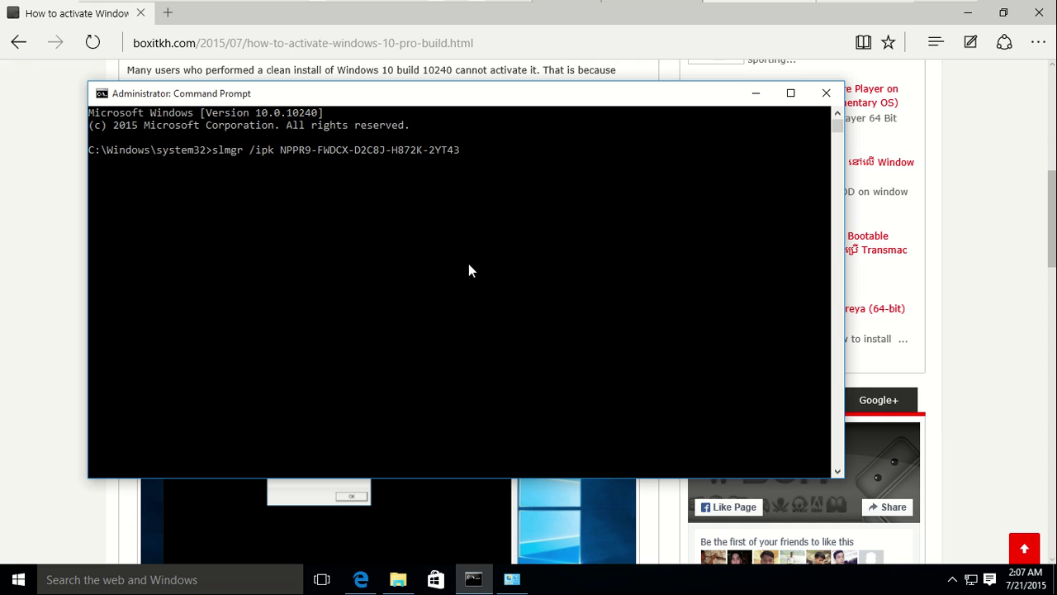
key(Return)
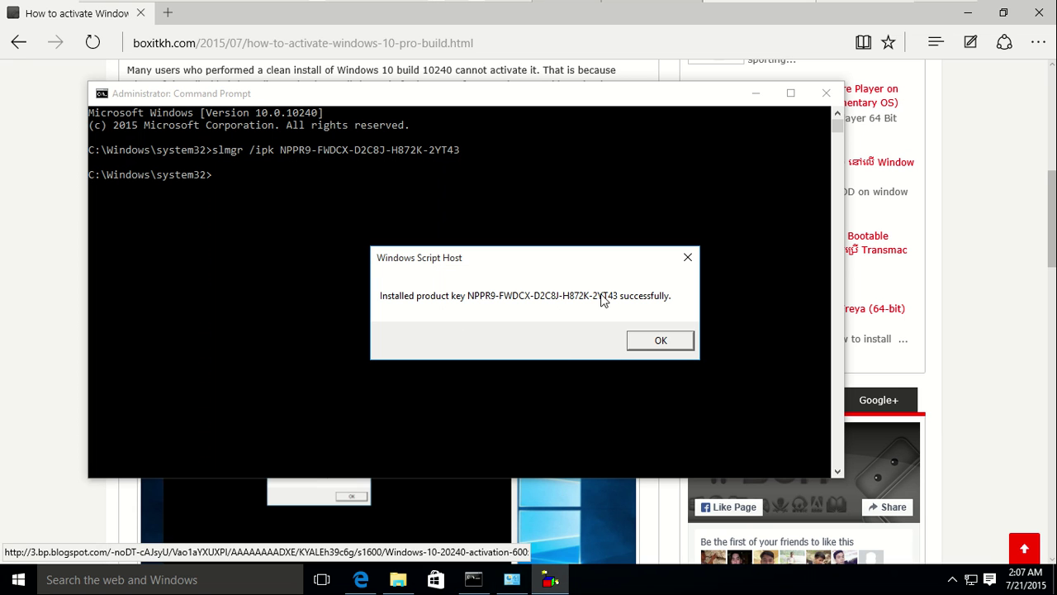
click(642, 341)
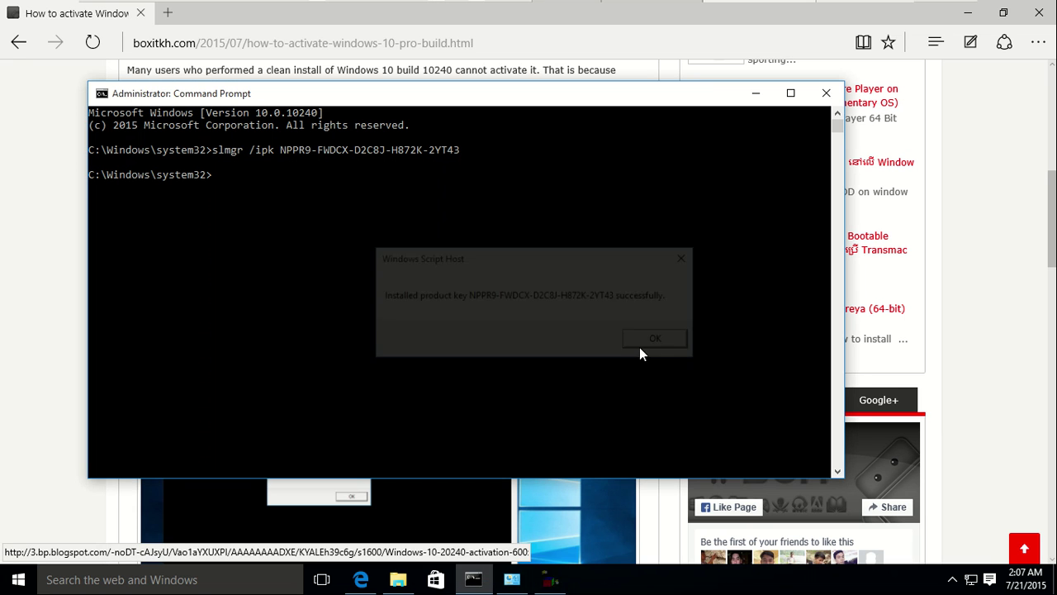
click(520, 580)
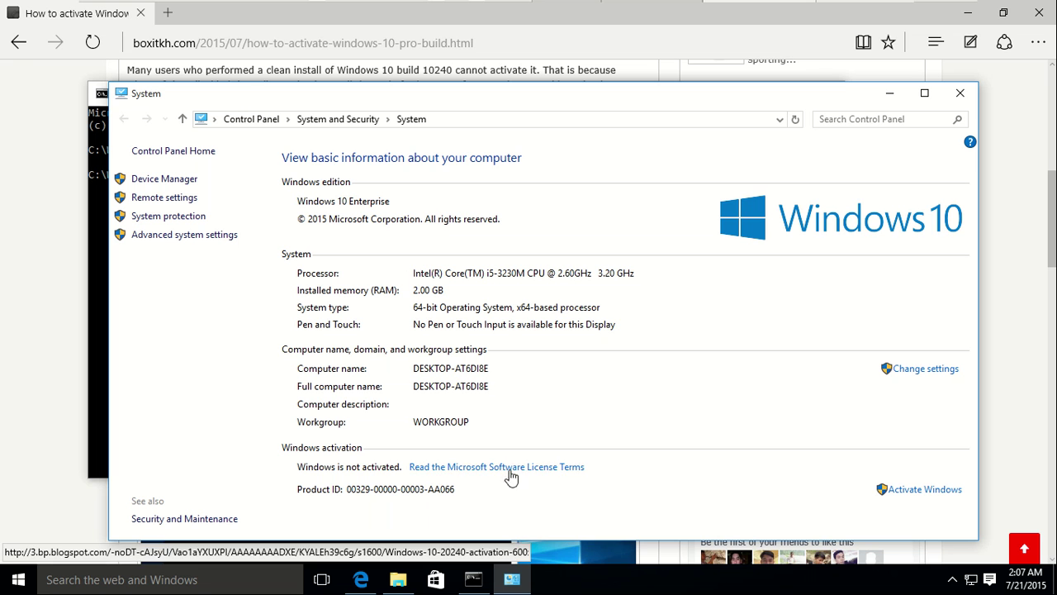
- Copy the 'slmgr /skms kms.xspace.in' command from the activation guide in the browser
click(890, 92)
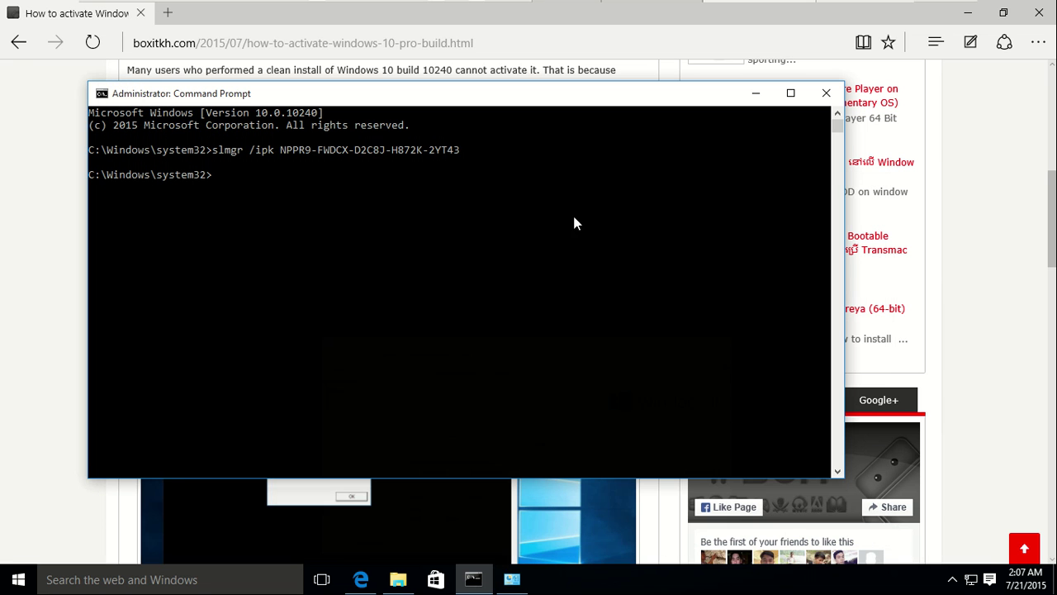
click(398, 580)
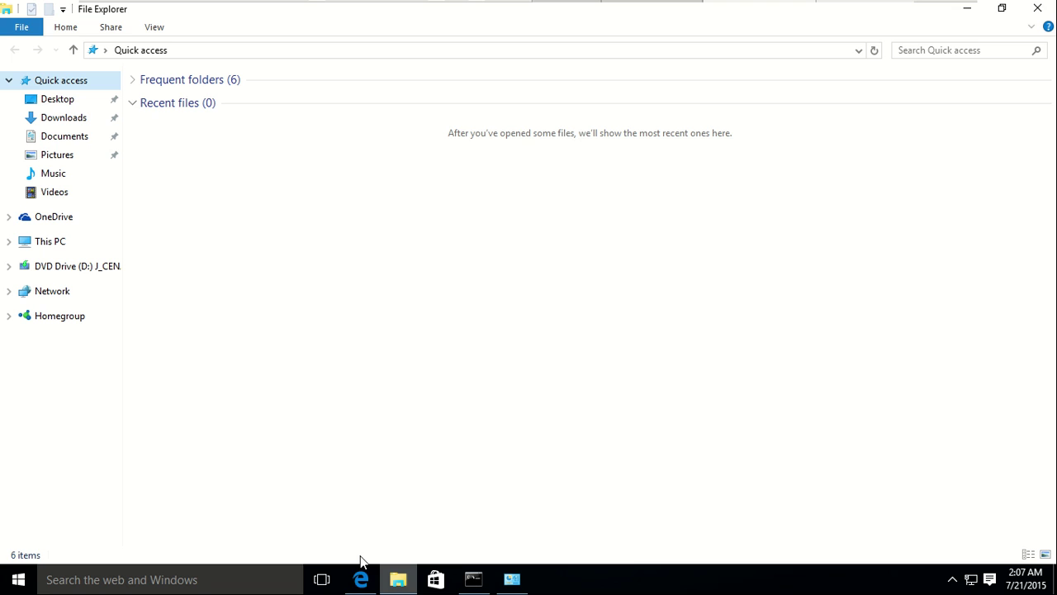
click(357, 581)
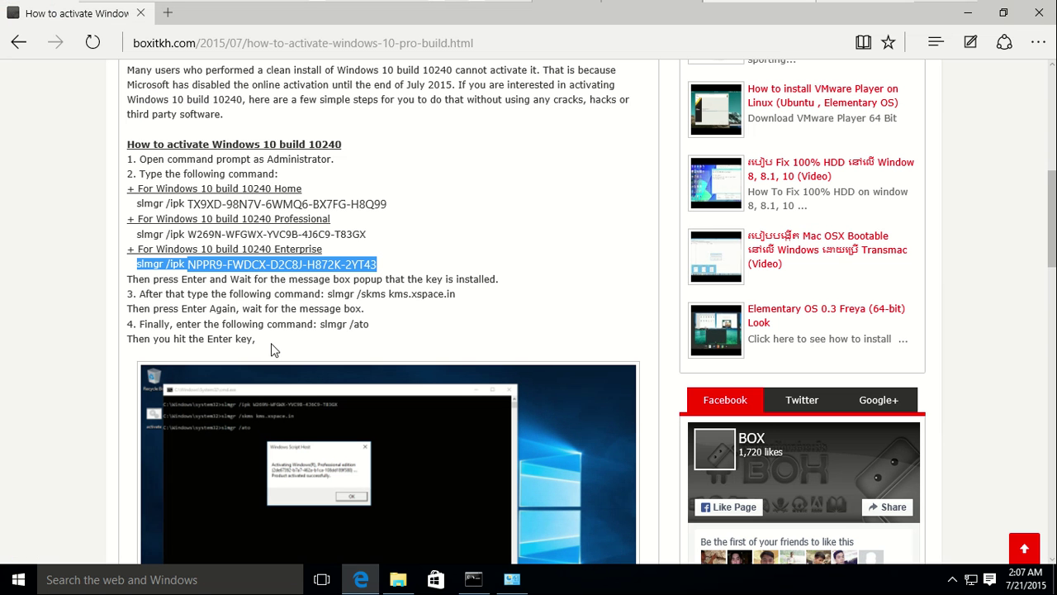
drag(142, 289, 468, 296)
click(405, 296)
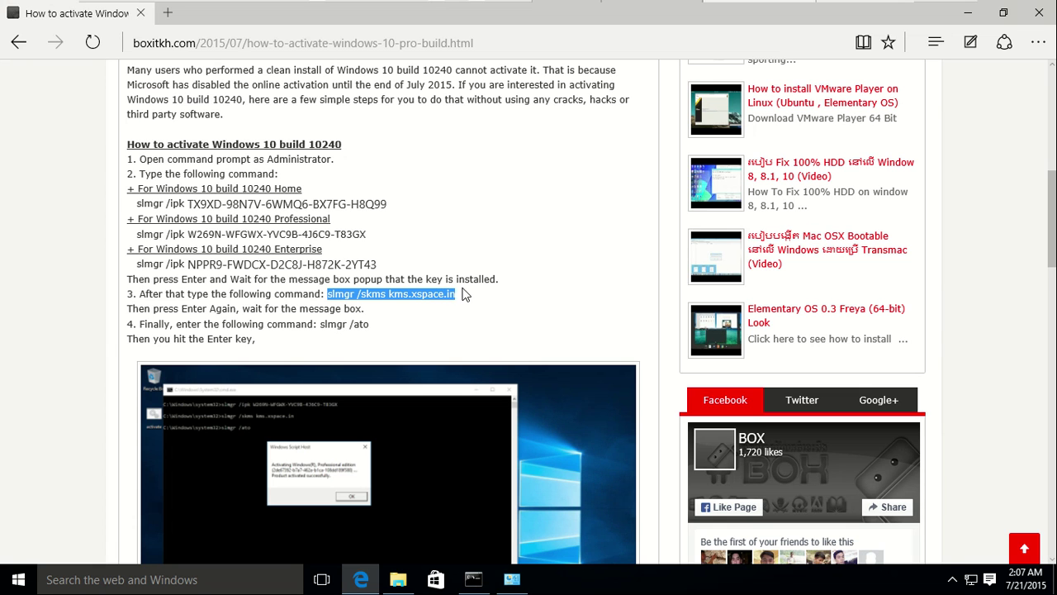
right_click(404, 294)
click(429, 321)
- Run slmgr /skms kms.xspace.in in the administrator Command Prompt, confirm success, and minimize the windows
click(477, 582)
right_click(361, 319)
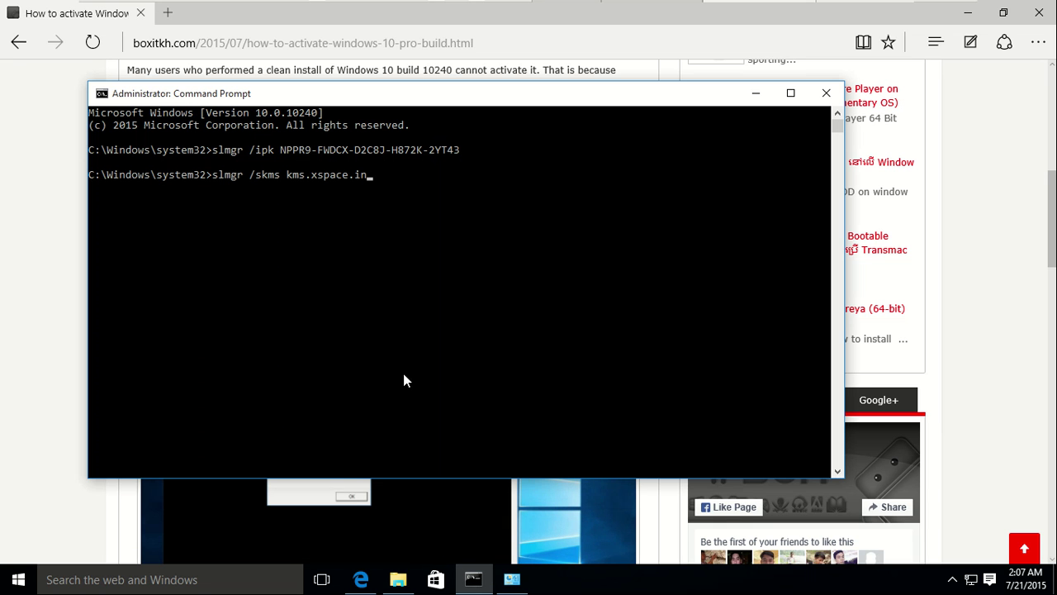
key(Return)
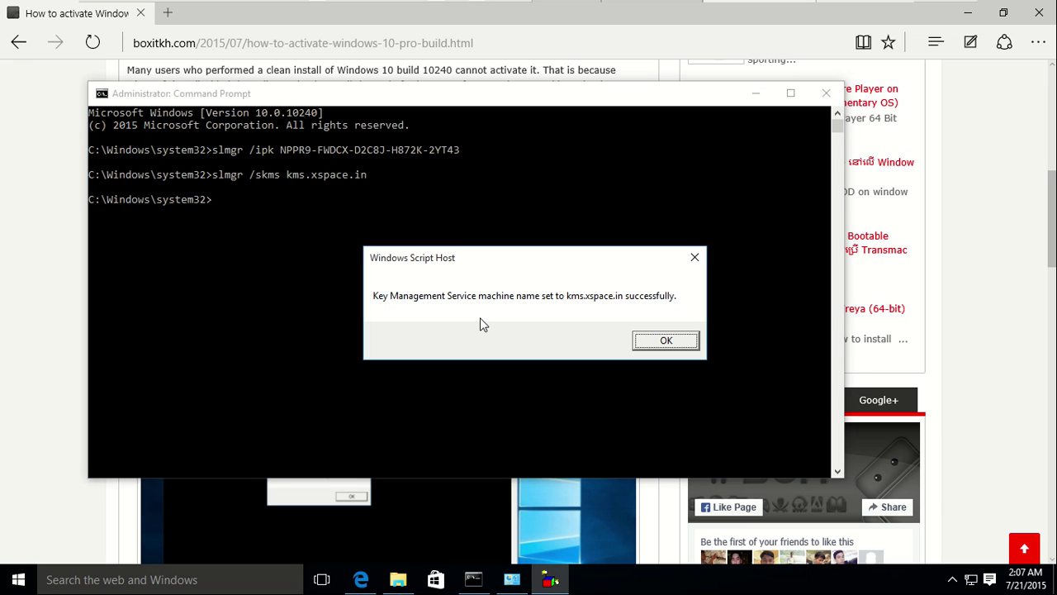
click(648, 341)
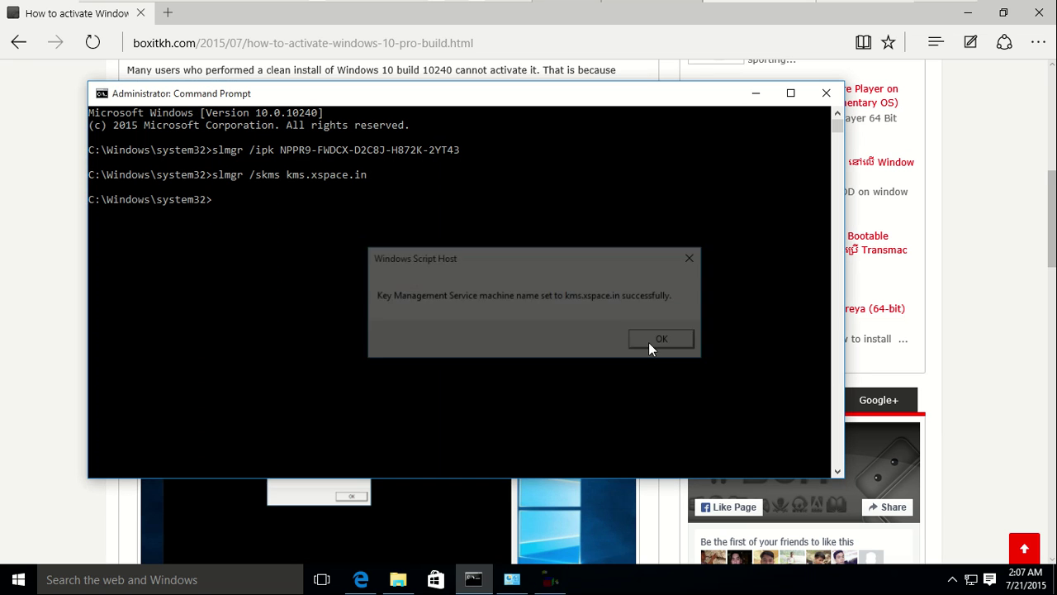
click(512, 581)
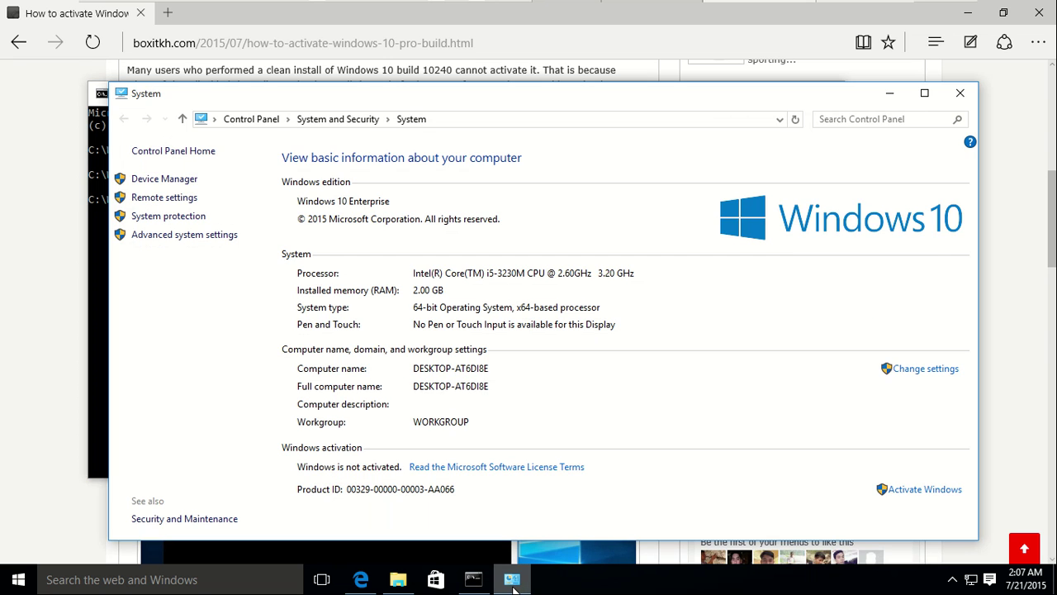
click(512, 580)
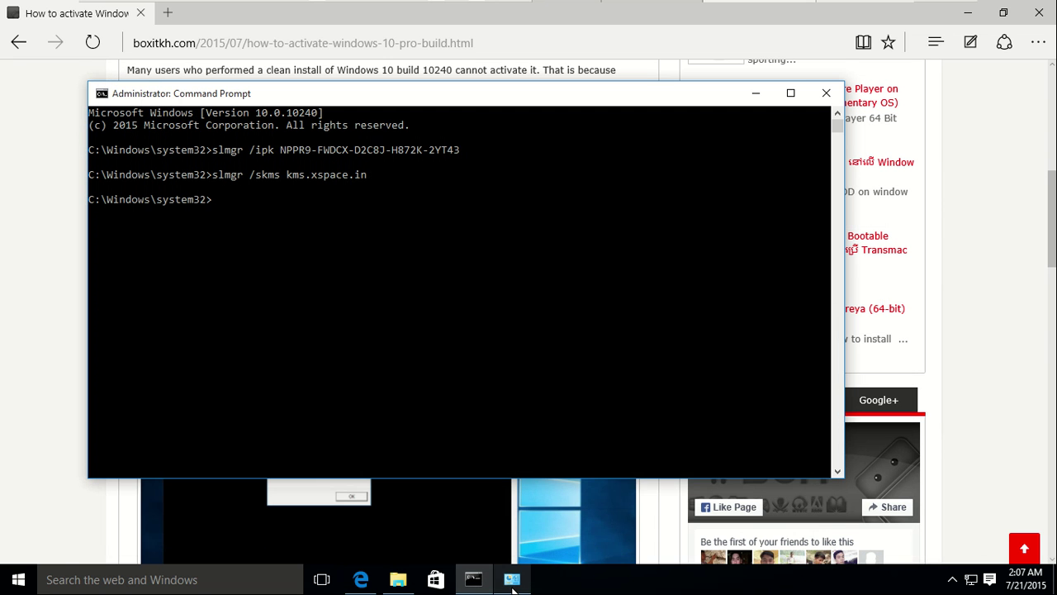
click(755, 94)
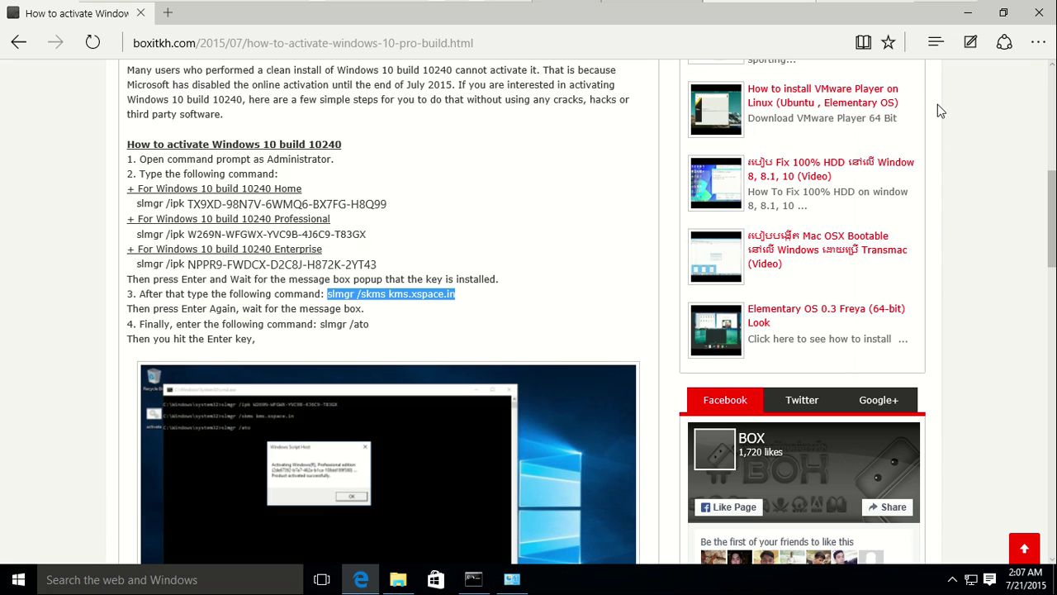
- Minimize the browser and File Explorer, refresh the desktop three times, then open Start
click(968, 16)
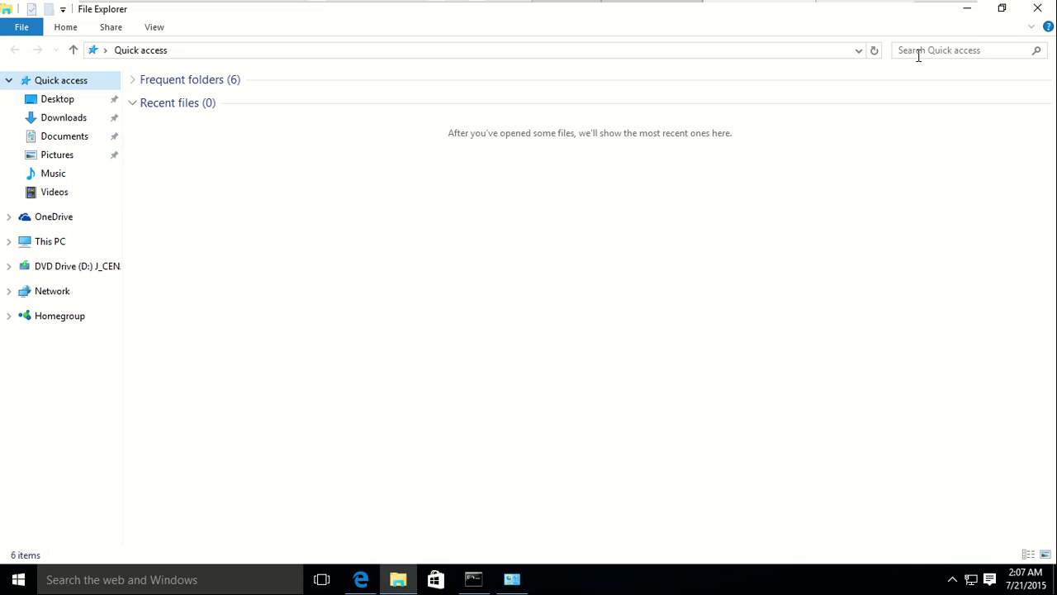
click(969, 14)
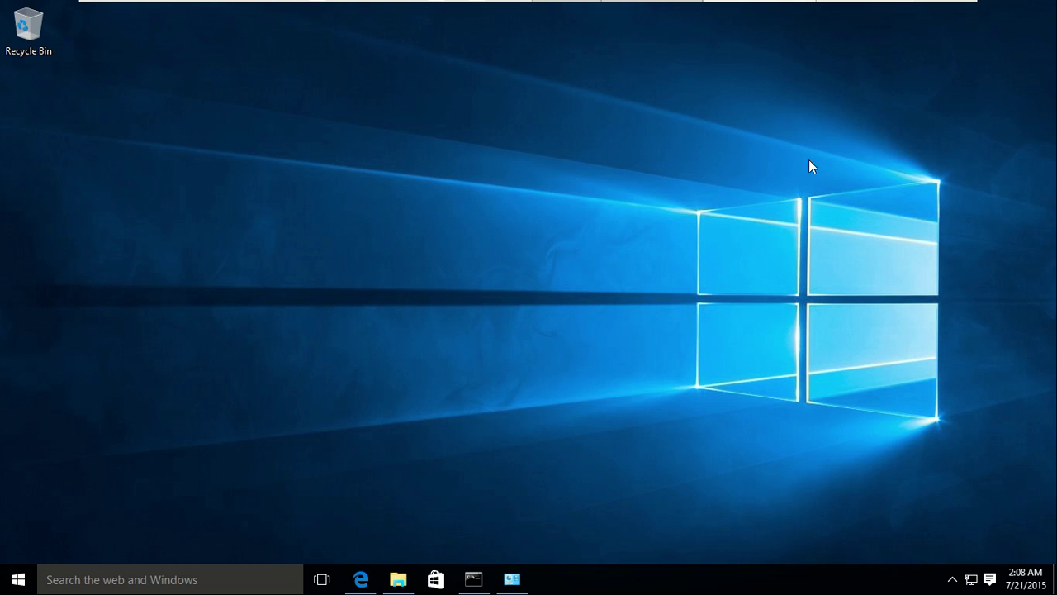
right_click(445, 187)
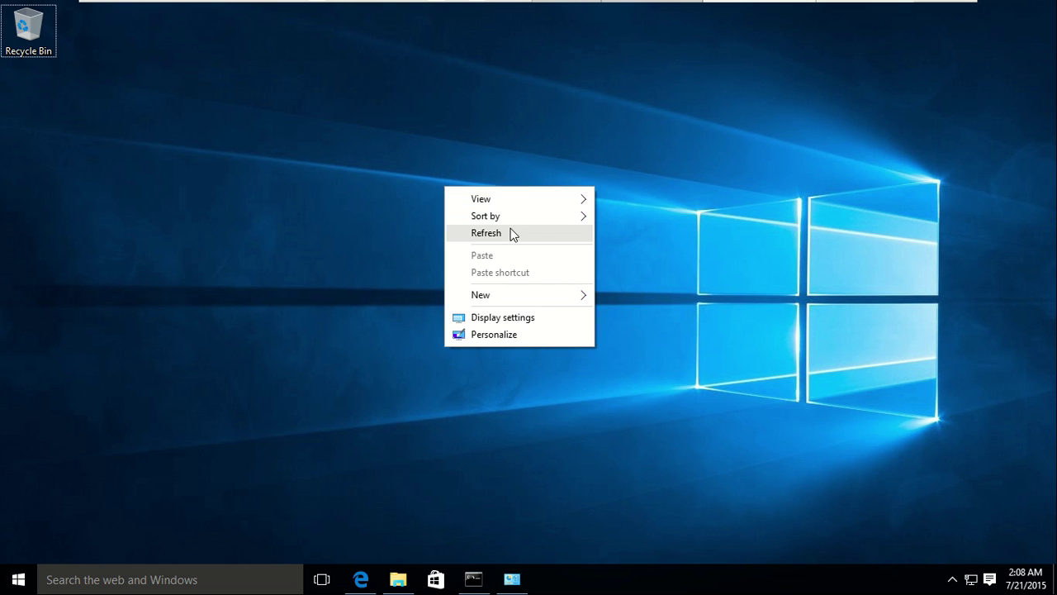
click(509, 231)
right_click(456, 178)
click(526, 231)
right_click(499, 206)
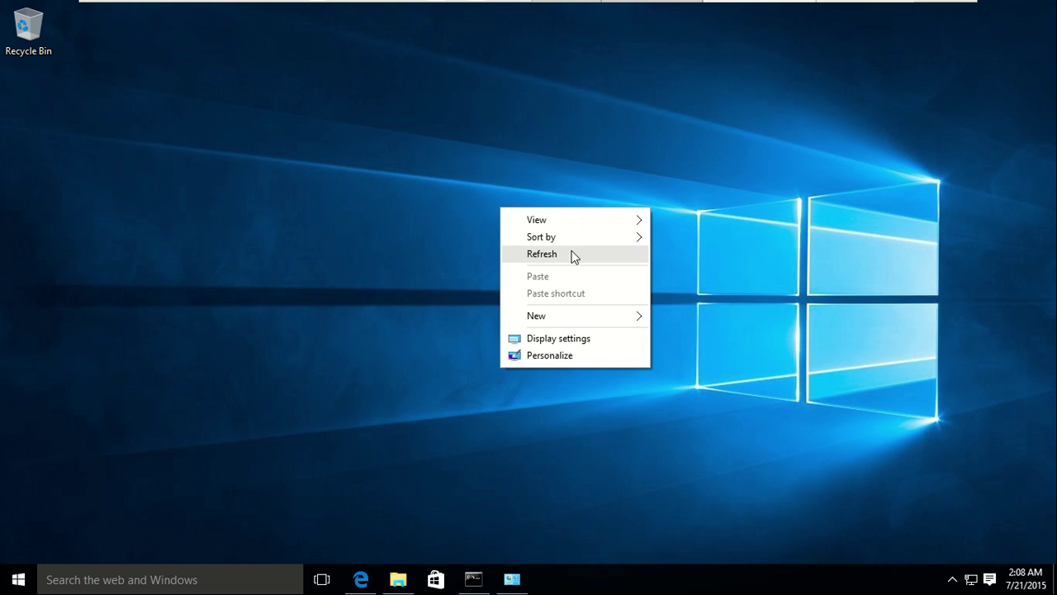
click(579, 254)
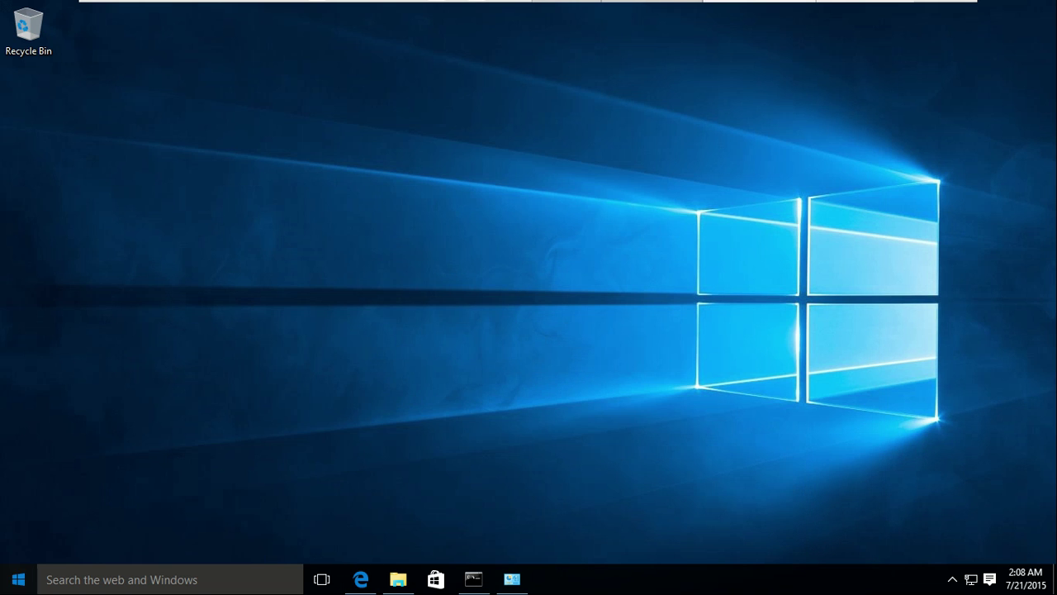
click(18, 579)
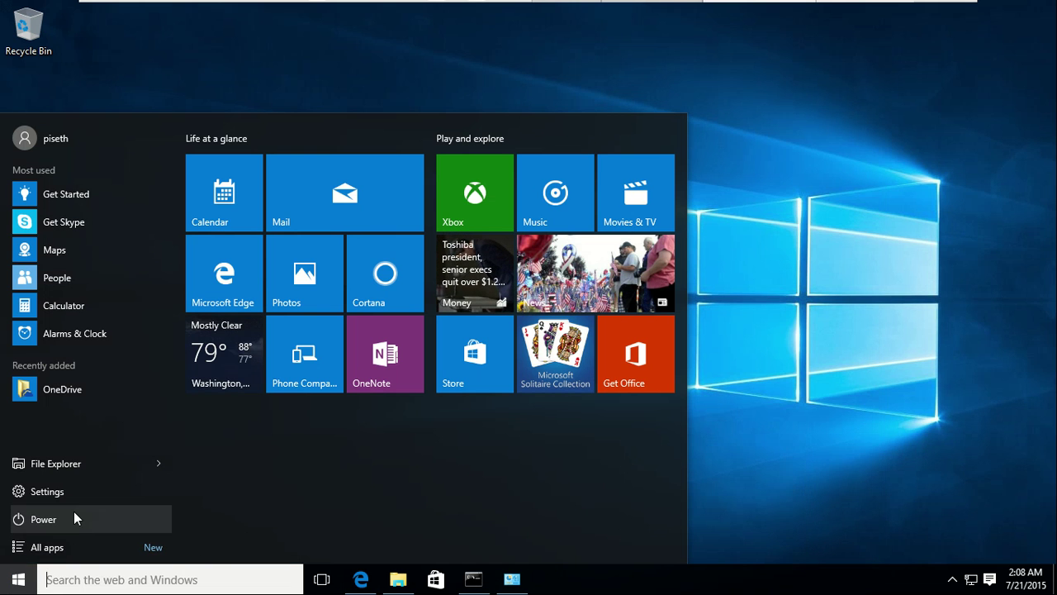
- Restart the PC from the Start menu's Power options, choosing Restart anyway despite open apps
click(73, 517)
click(88, 493)
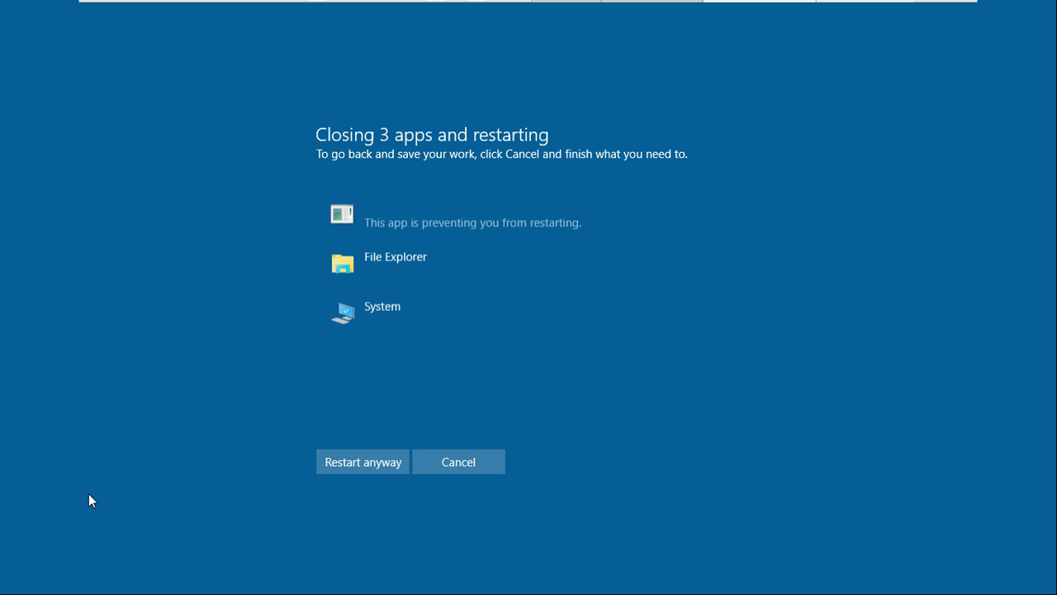
click(358, 462)
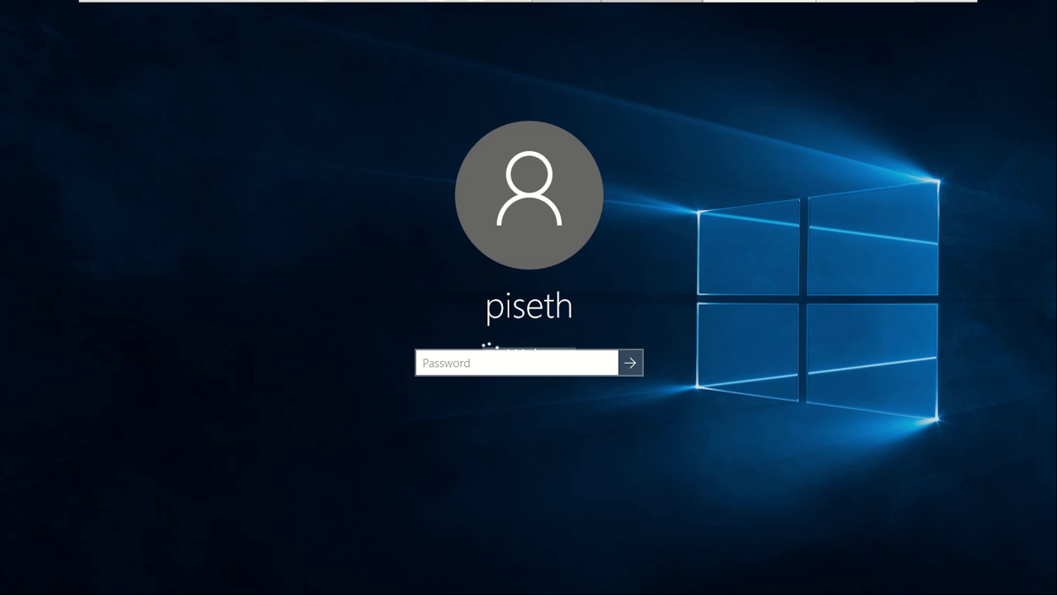
- Sign out through the Ctrl+Alt+Del screen, then sign back in to the user account
key(ctrl+alt+Delete)
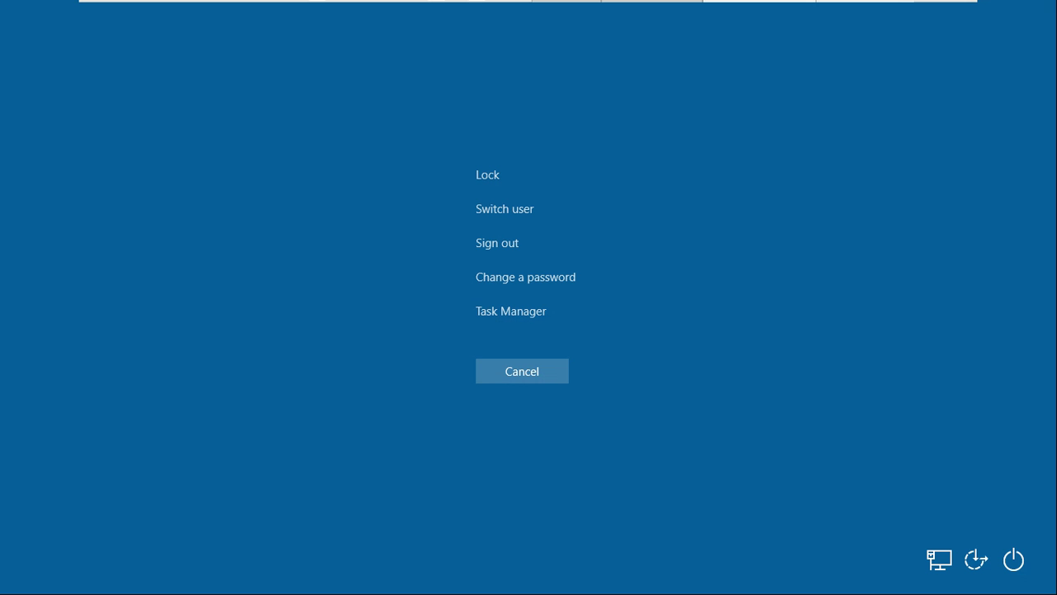
click(499, 244)
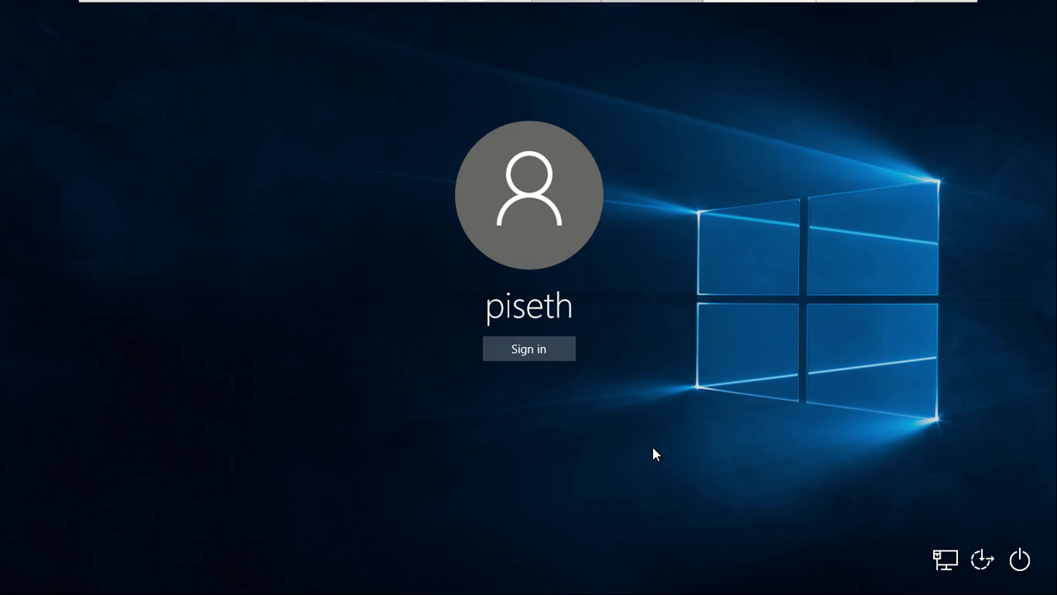
click(529, 348)
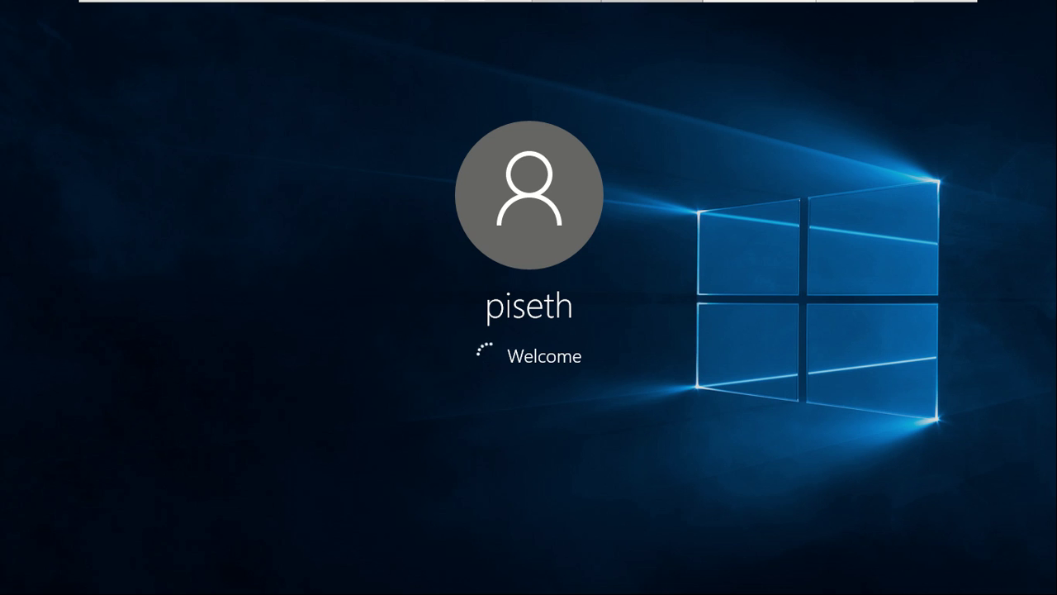